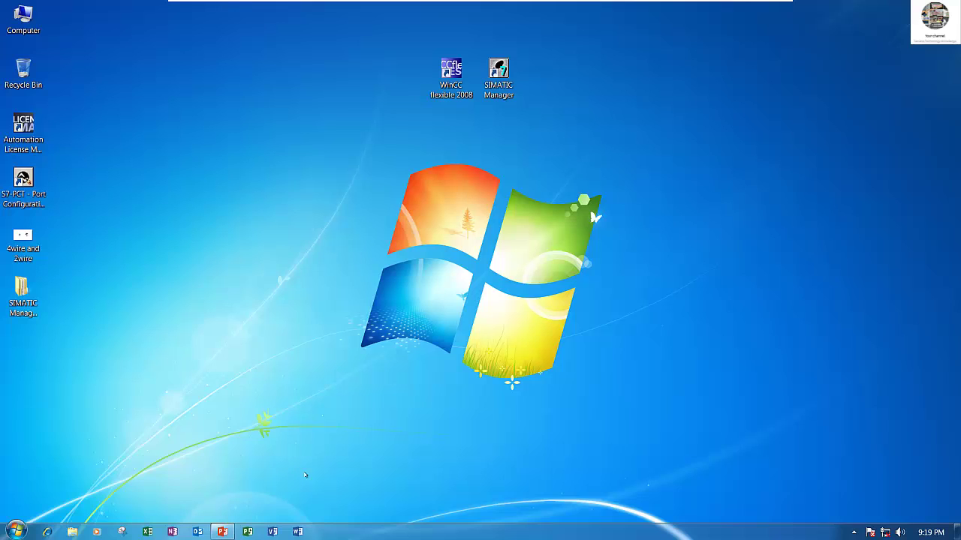
Step: Launch SIMATIC Manager and show the project's blocks, System data and OB1
left_click(222, 532)
left_click(499, 88)
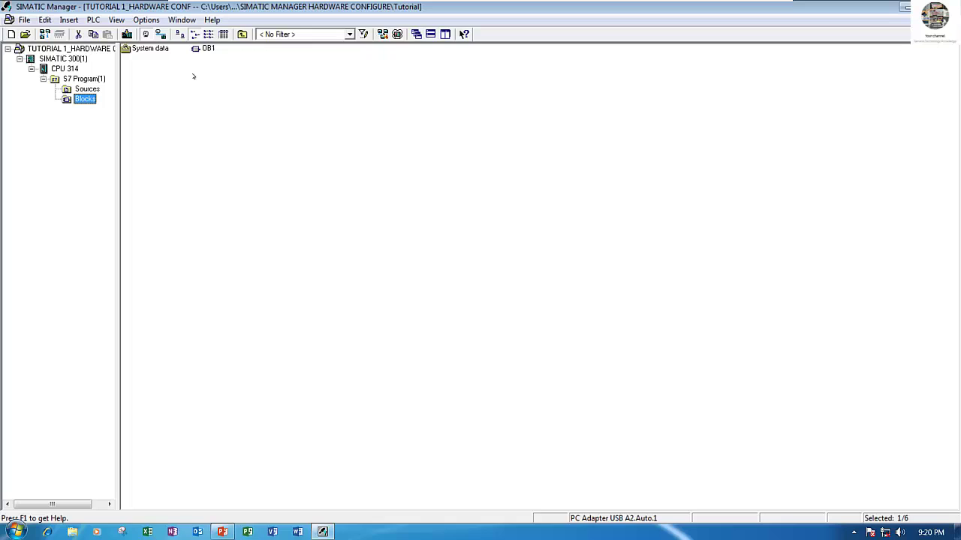
left_click(193, 76)
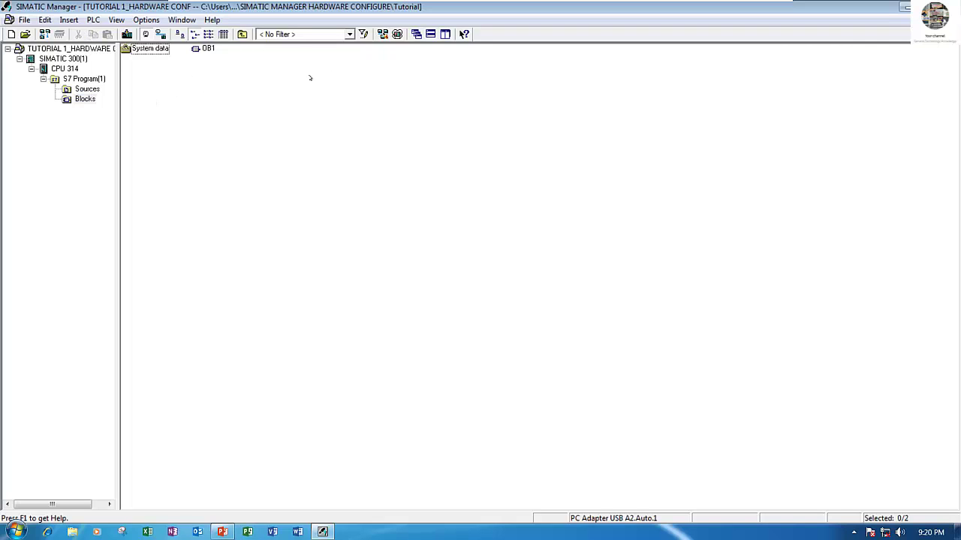
Step: Start S7-PLCSIM, close its IB/QB views, set the CPU to RUN-P and minimise it
left_click(397, 34)
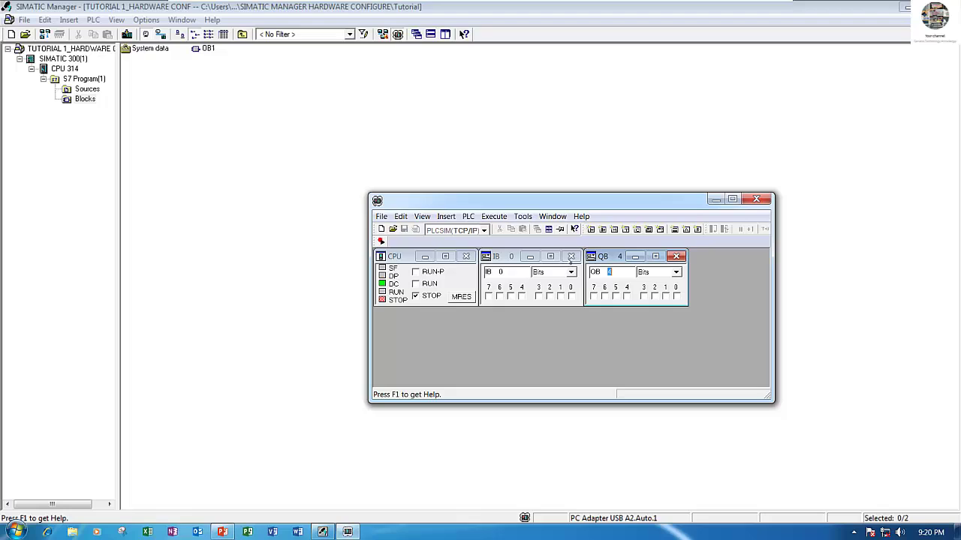
left_click(570, 257)
left_click(678, 256)
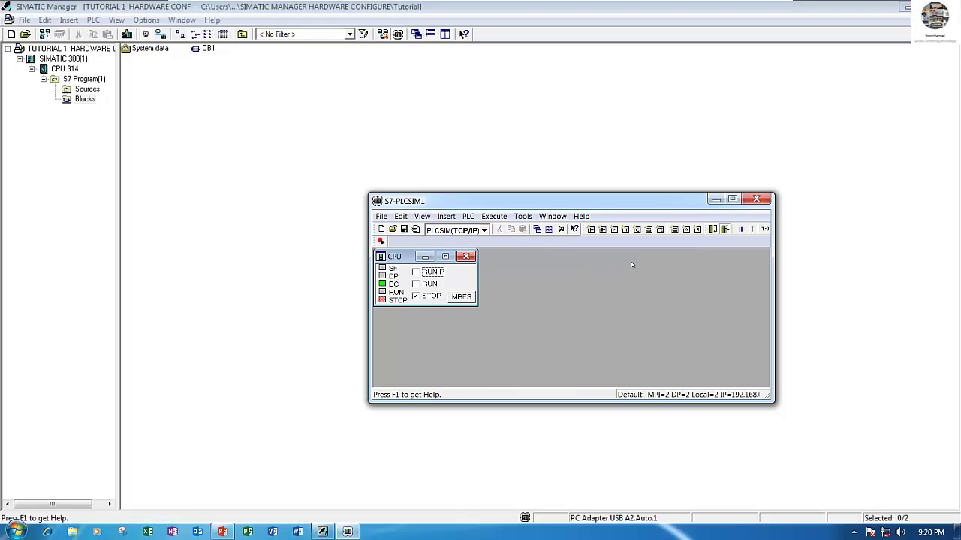
left_click(425, 272)
left_click(714, 200)
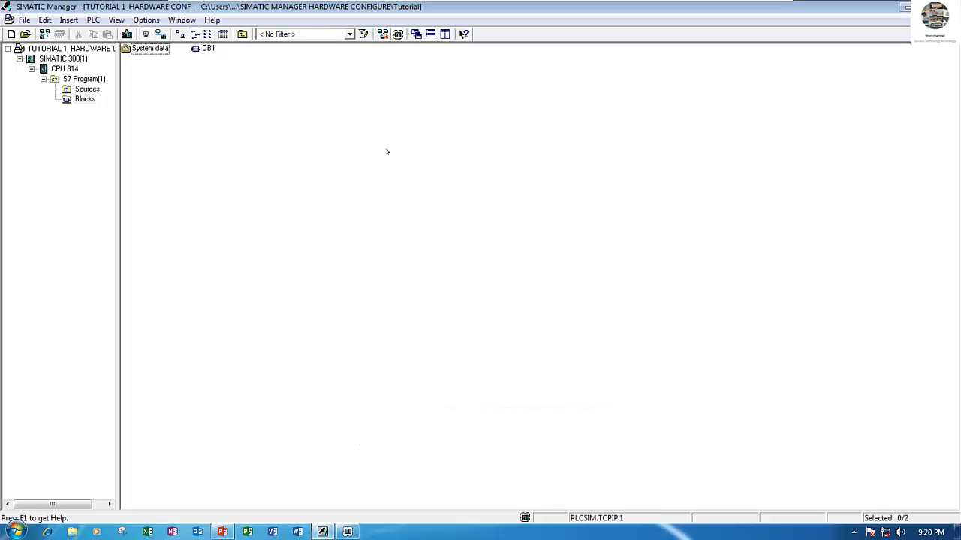
Step: Open OB1 and delete Network 1's I0.0 contact and Q4.0 coil, leaving an empty rung
left_click(208, 49)
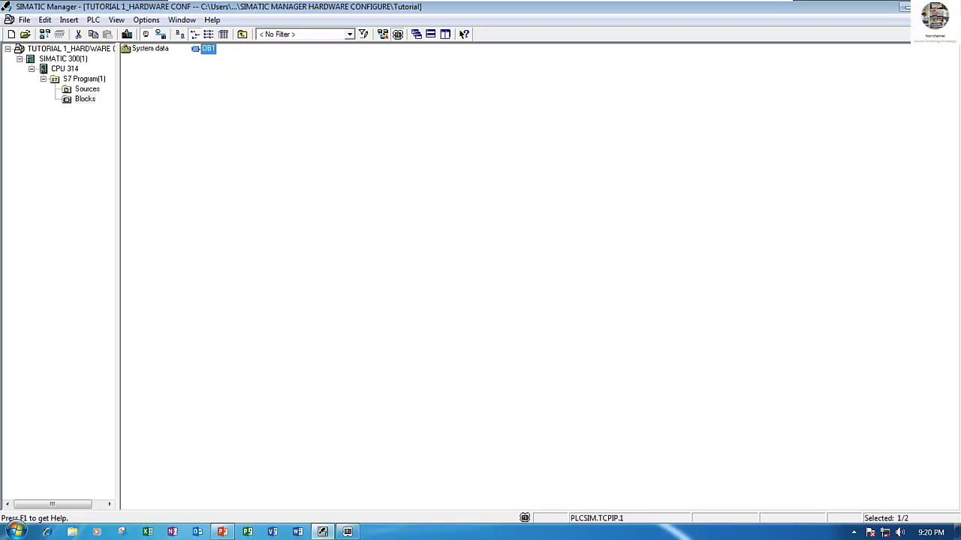
key("F2")
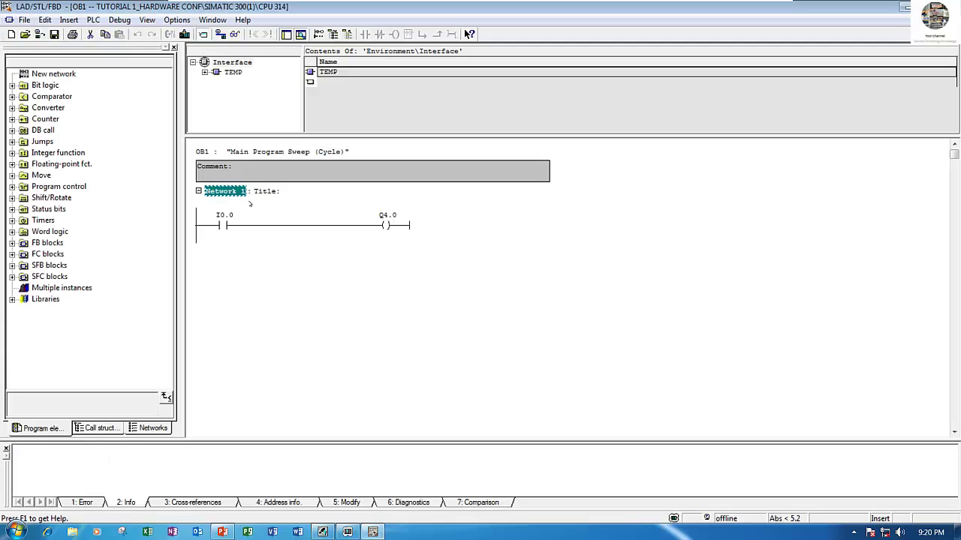
left_click(228, 229)
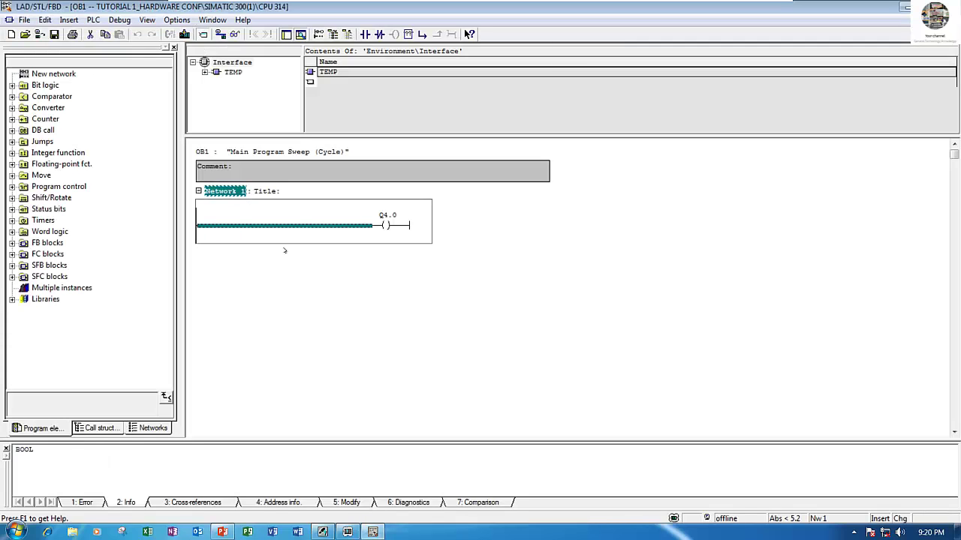
key("Delete")
left_click(388, 225)
key("Delete")
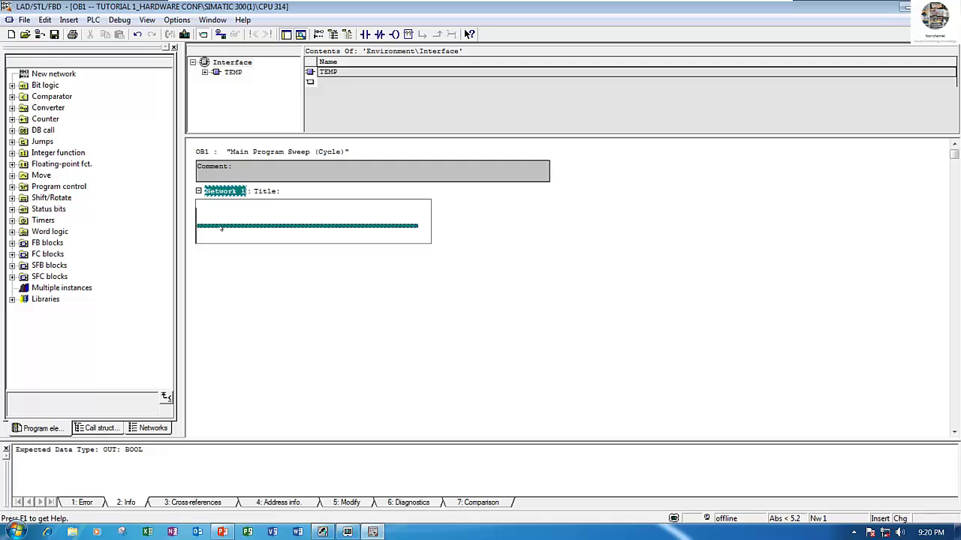
left_click(267, 300)
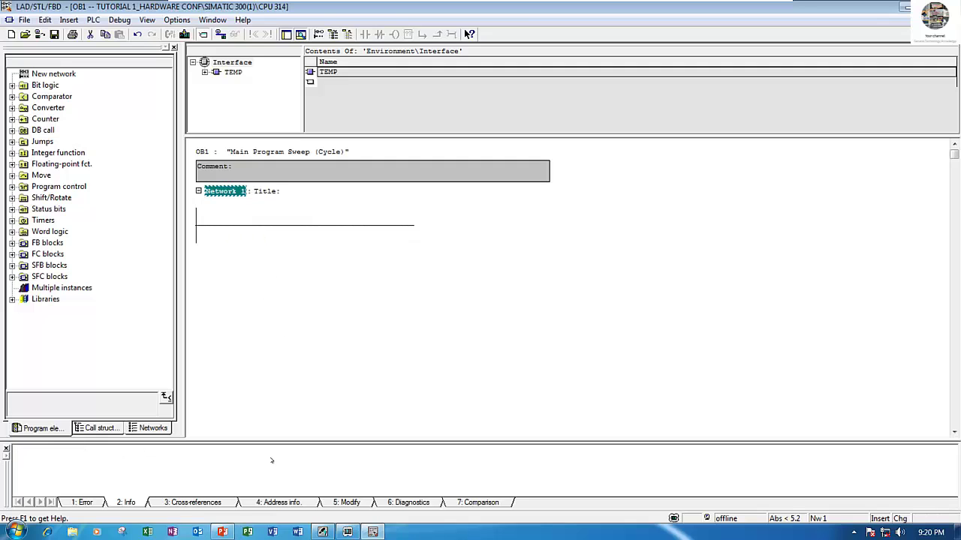
left_click(222, 532)
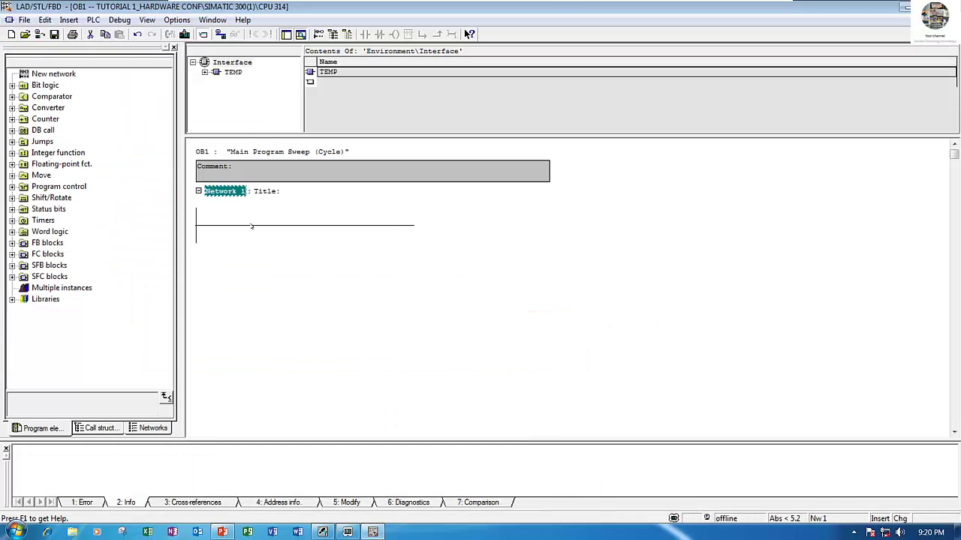
Step: Return to the OB1 editor and select the empty Network 1 rung
left_click(251, 226)
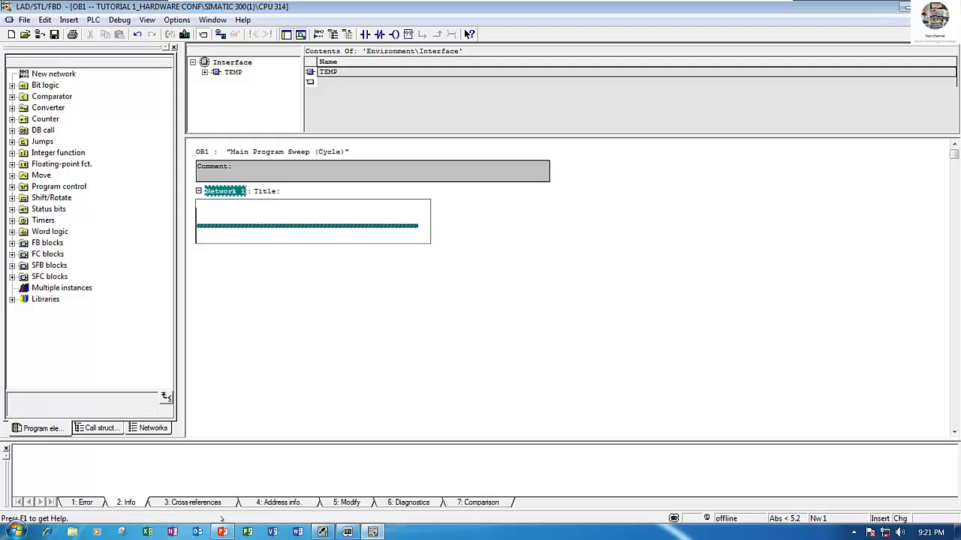
Step: Insert a normally closed contact addressed I0.0 at the start of Network 1
left_click(222, 532)
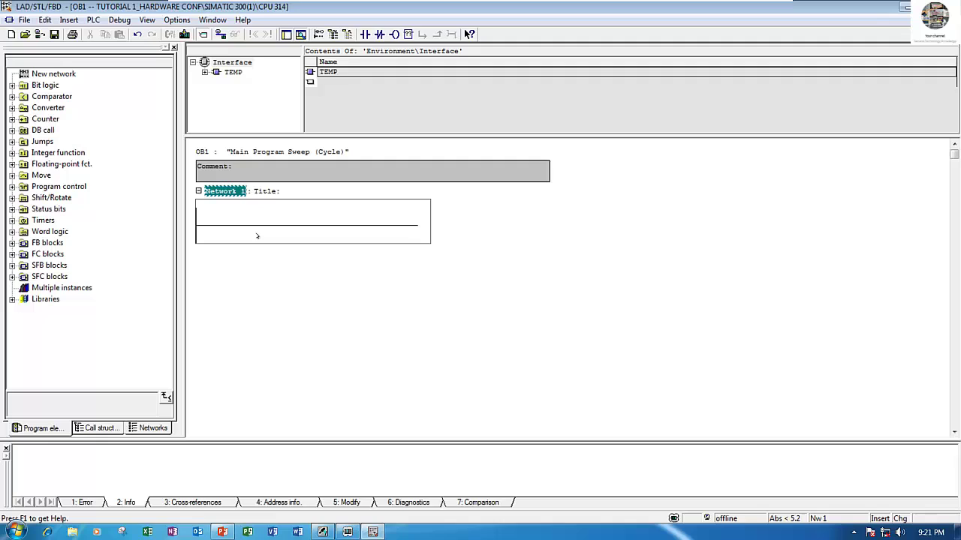
left_click(240, 226)
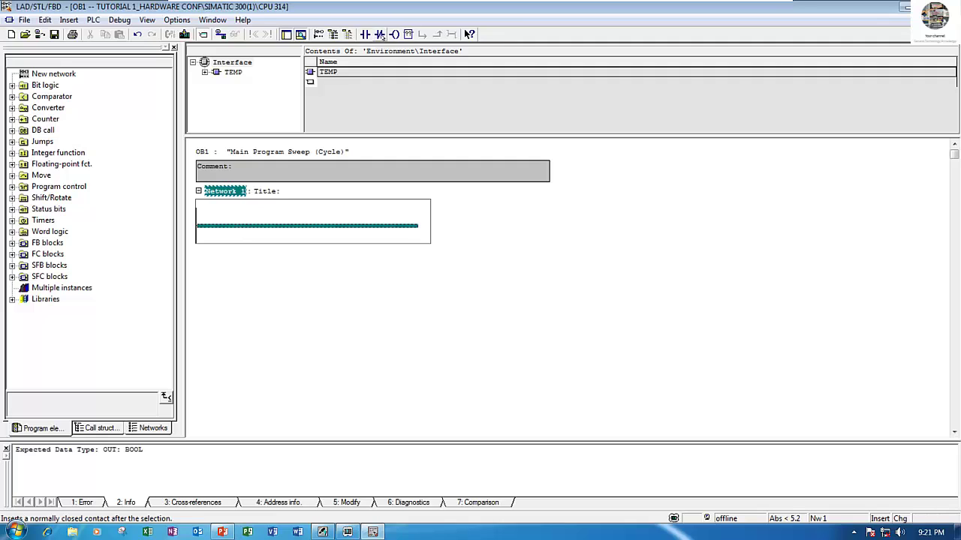
left_click(381, 35)
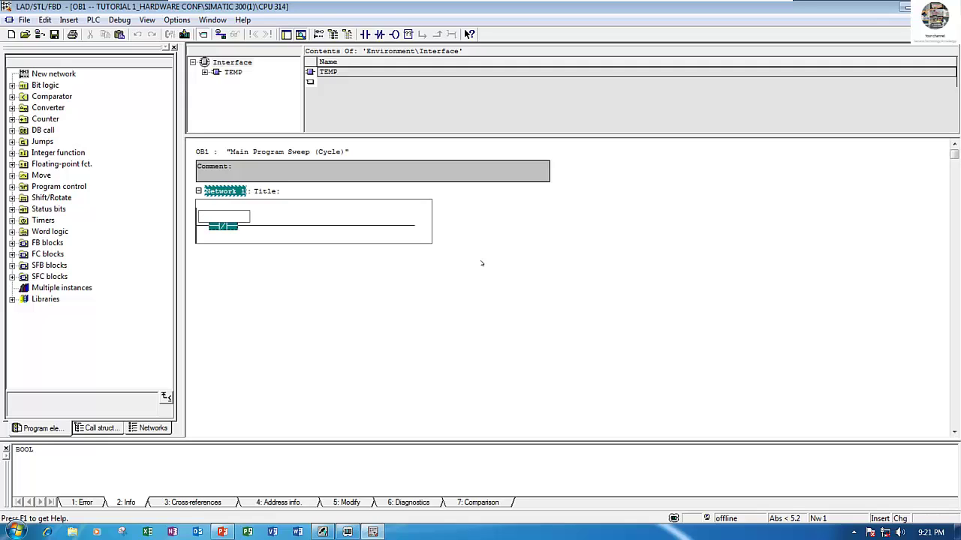
type("I0.0")
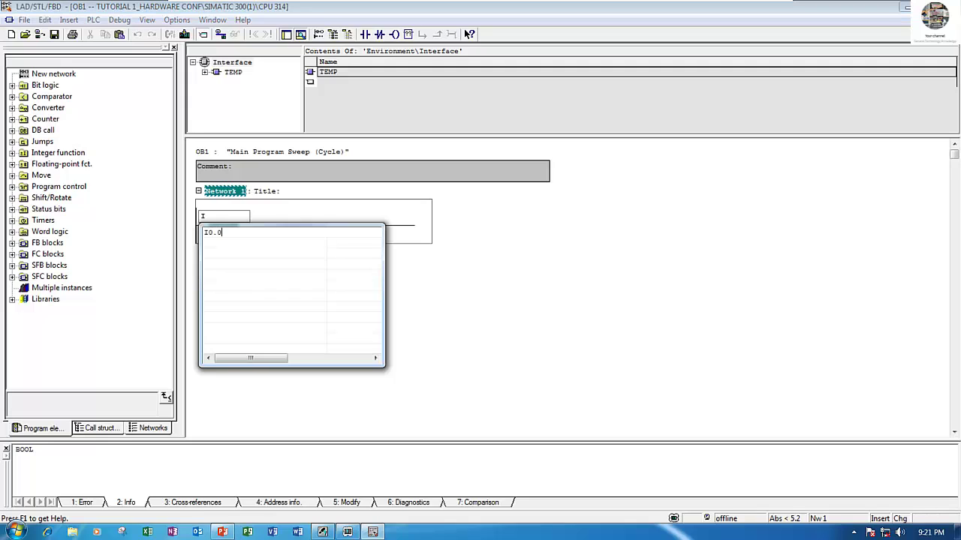
key("Return")
key("Return")
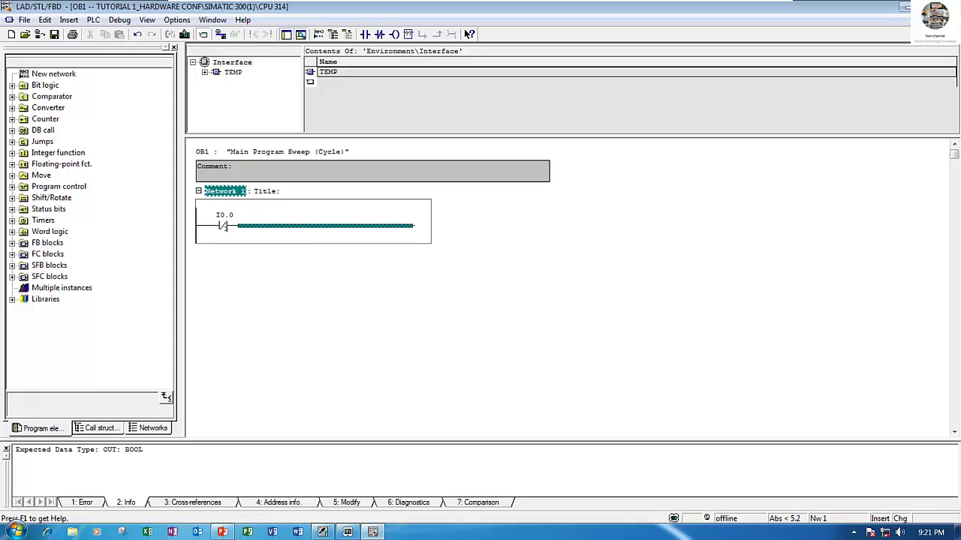
left_click(224, 227)
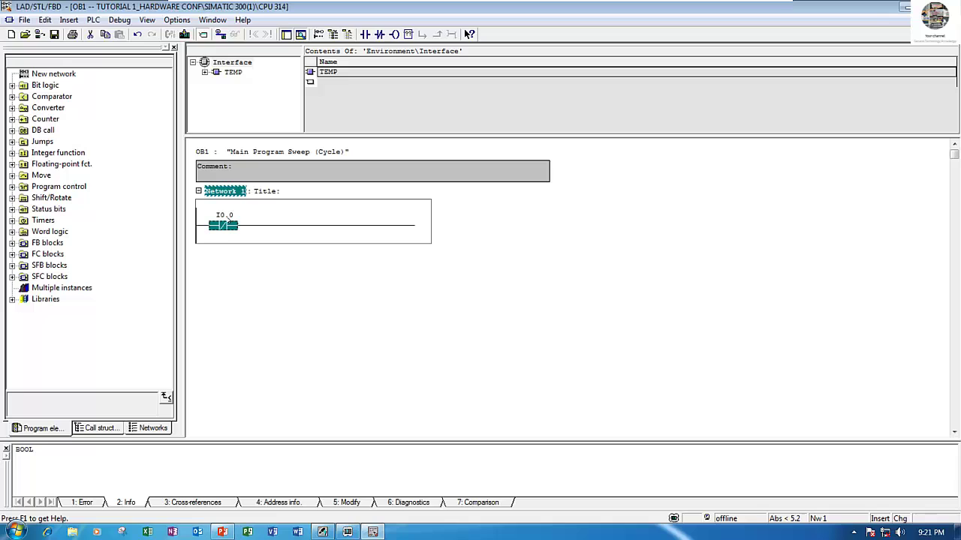
Step: Open Edit Symbols for I0.0 and enter data type BOOL with comment STOP
right_click(227, 222)
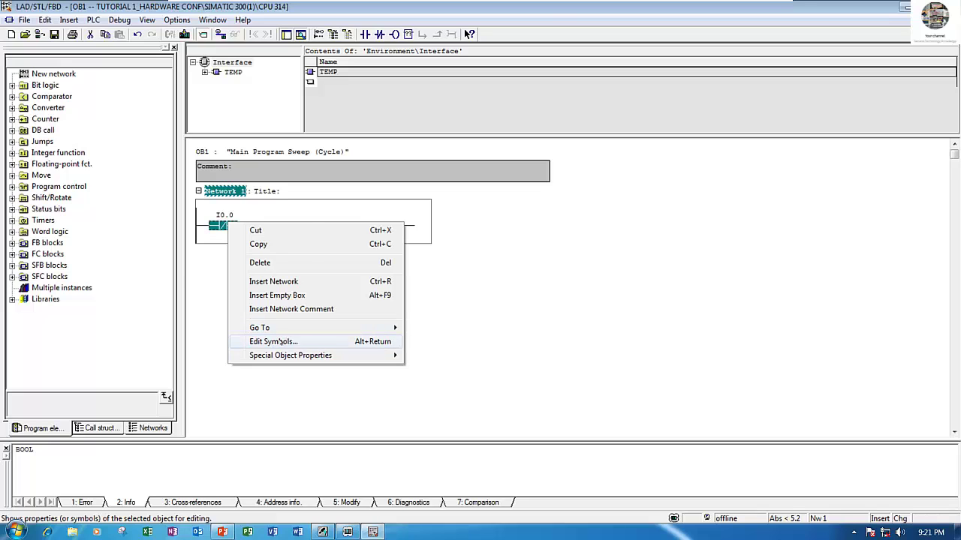
left_click(280, 343)
left_click(485, 234)
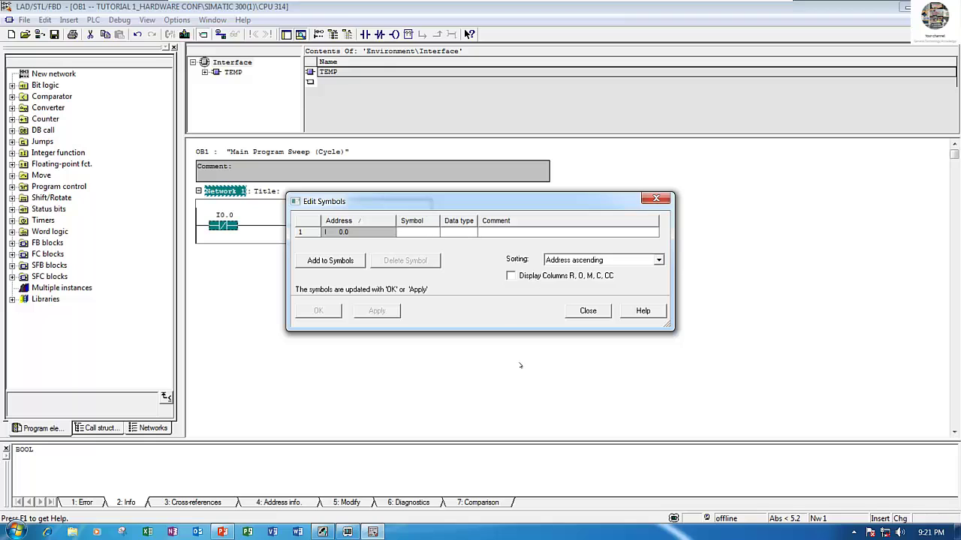
type("BOOL")
key("Return")
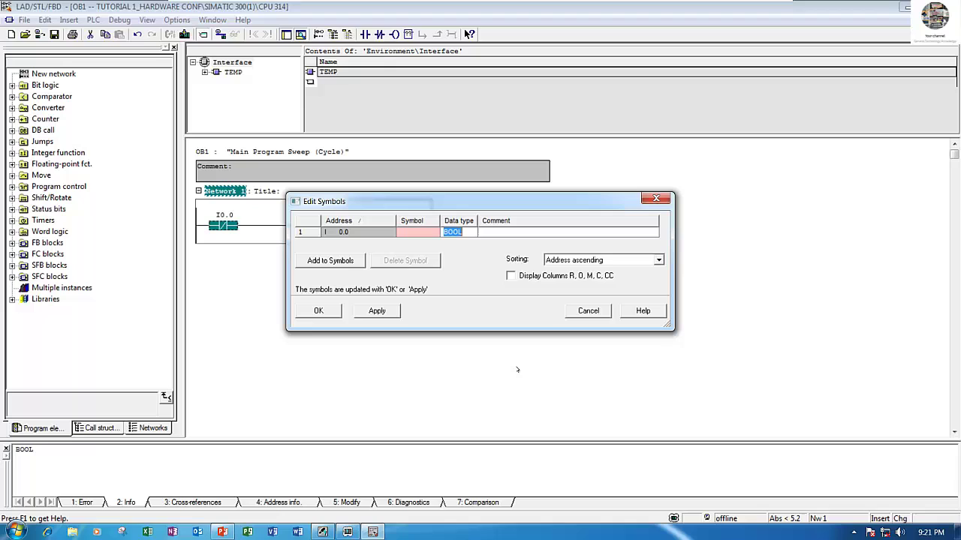
left_click(447, 232)
type("STOP")
key("Return")
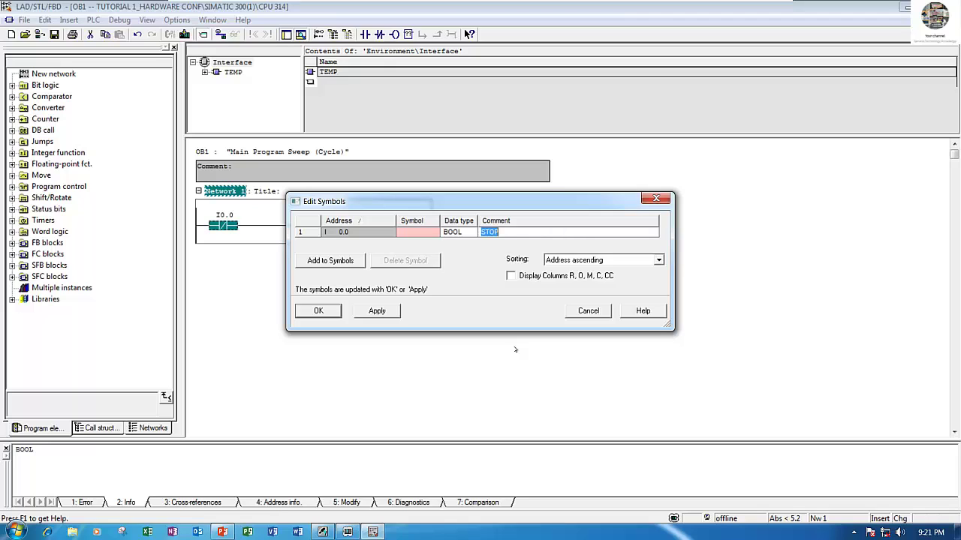
left_click(431, 235)
left_click(318, 311)
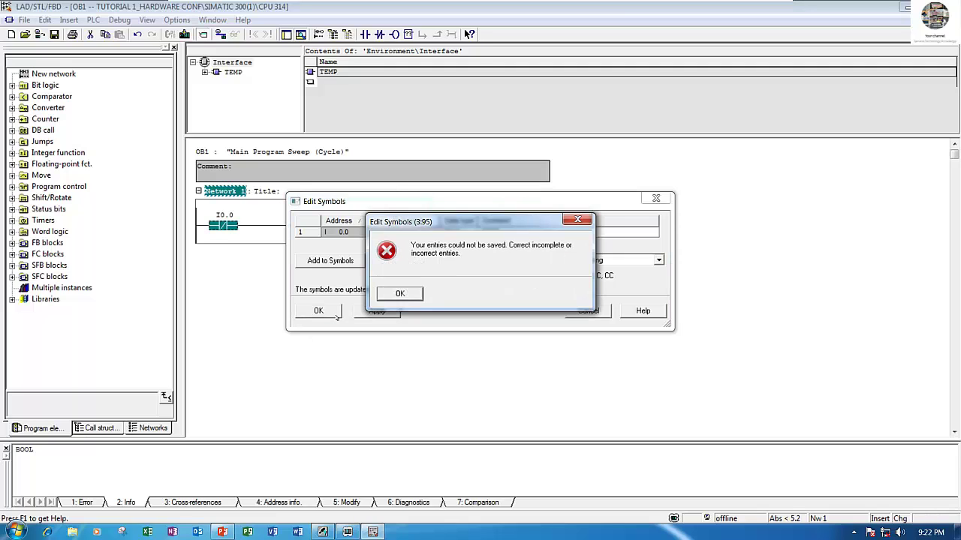
left_click(397, 293)
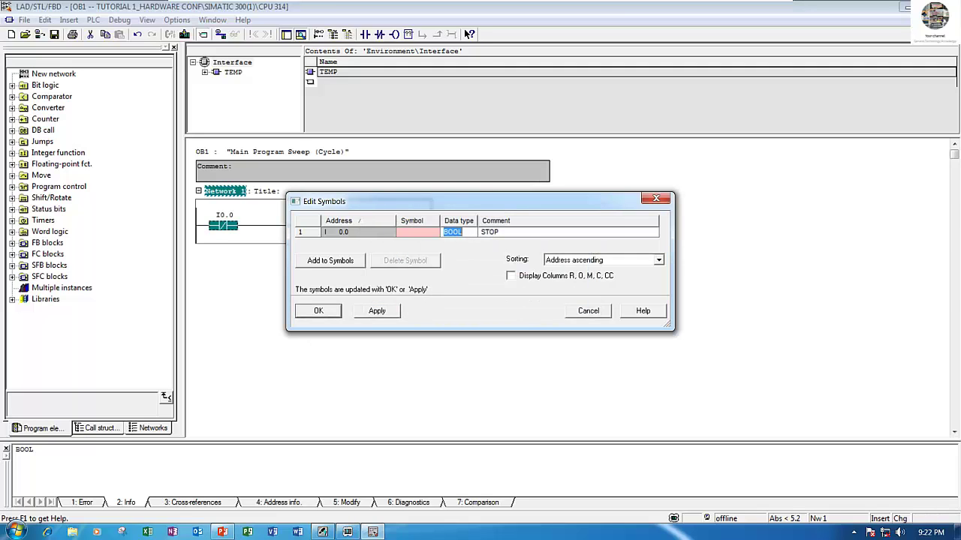
Step: Clear the data type entry, resolve the save errors and store the STOP symbol for I0.0
key("End")
double_click(468, 232)
key("Home")
key("Delete")
key("Delete")
key("Delete")
key("Delete")
left_click(318, 311)
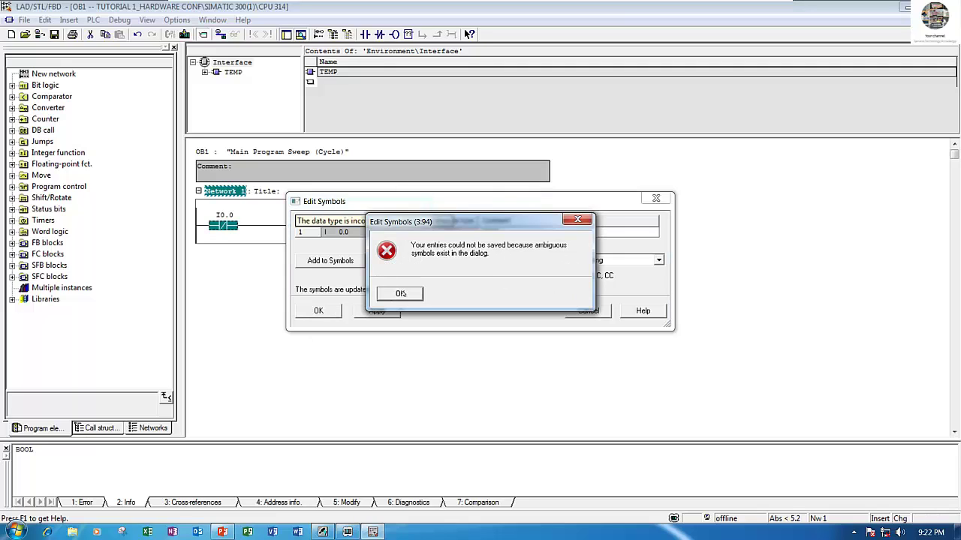
key("Return")
left_click(421, 235)
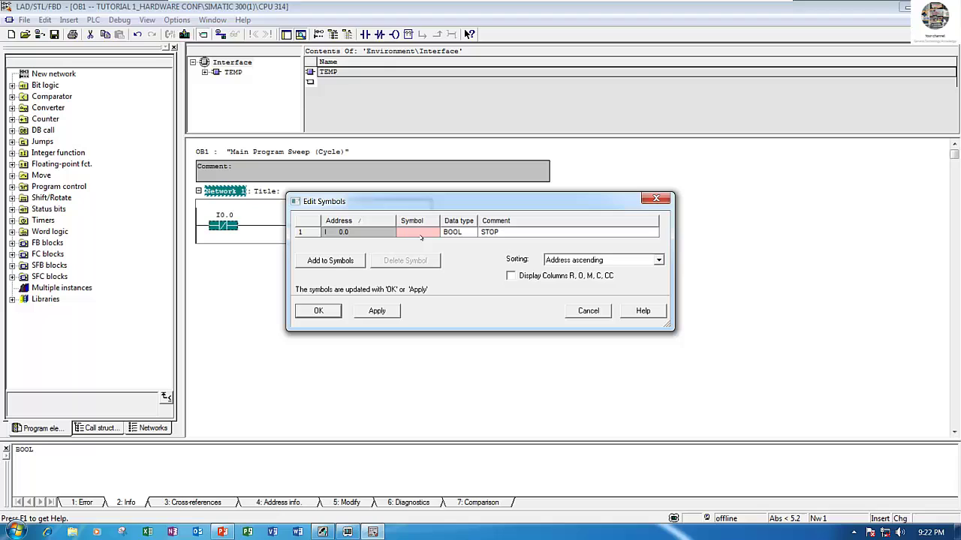
type("STO")
type("P")
key("BackSpace")
key("BackSpace")
key("BackSpace")
key("BackSpace")
left_click(350, 261)
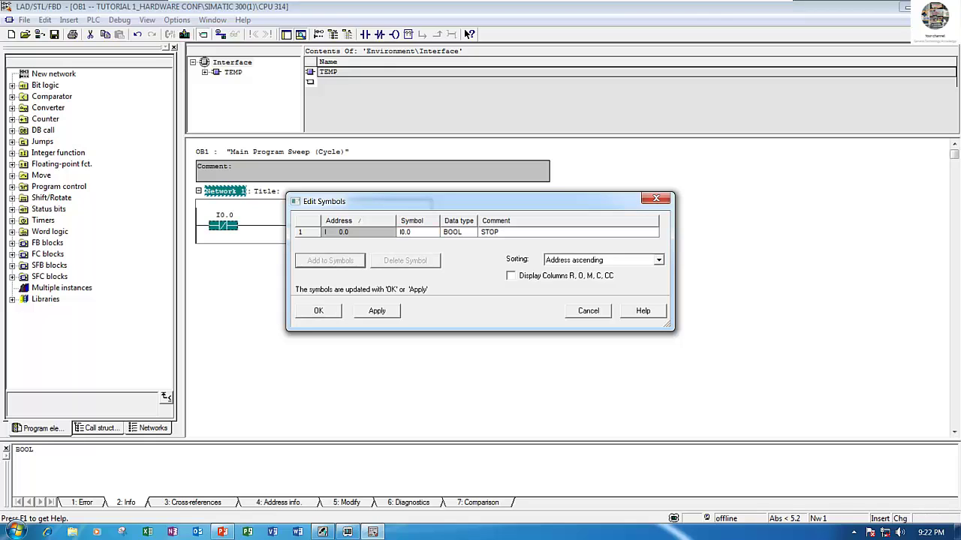
left_click(320, 311)
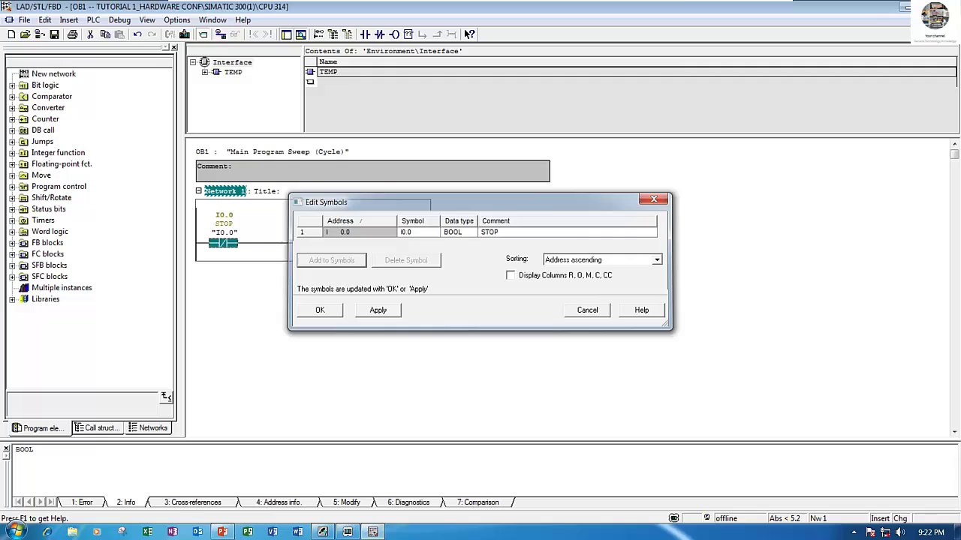
left_click(328, 244)
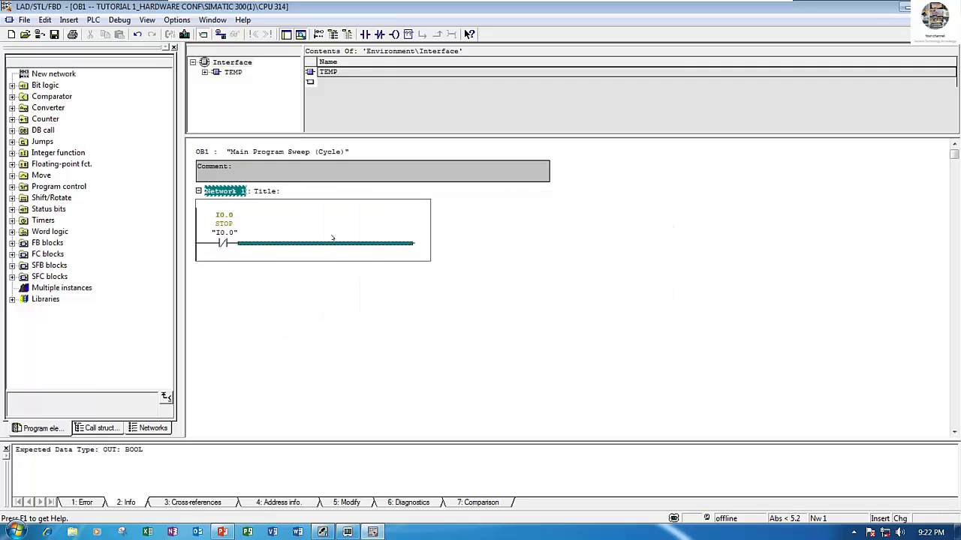
left_click(222, 532)
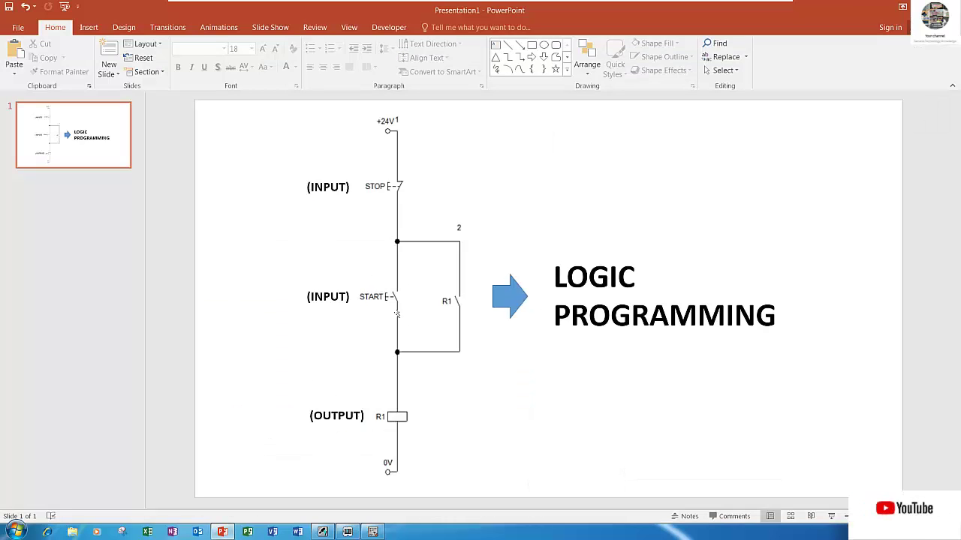
left_click(223, 532)
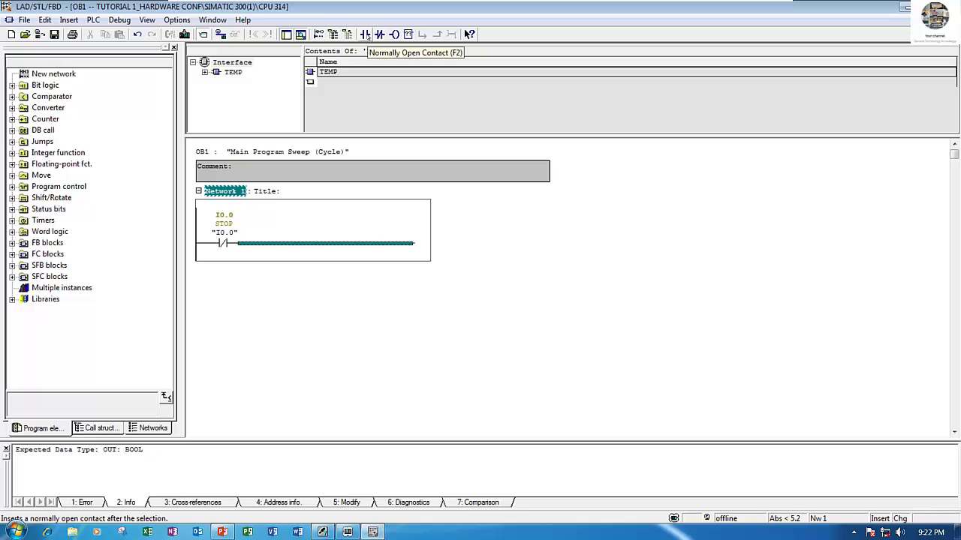
Step: Add a normally open contact addressed I0.1 after the STOP contact
left_click(365, 35)
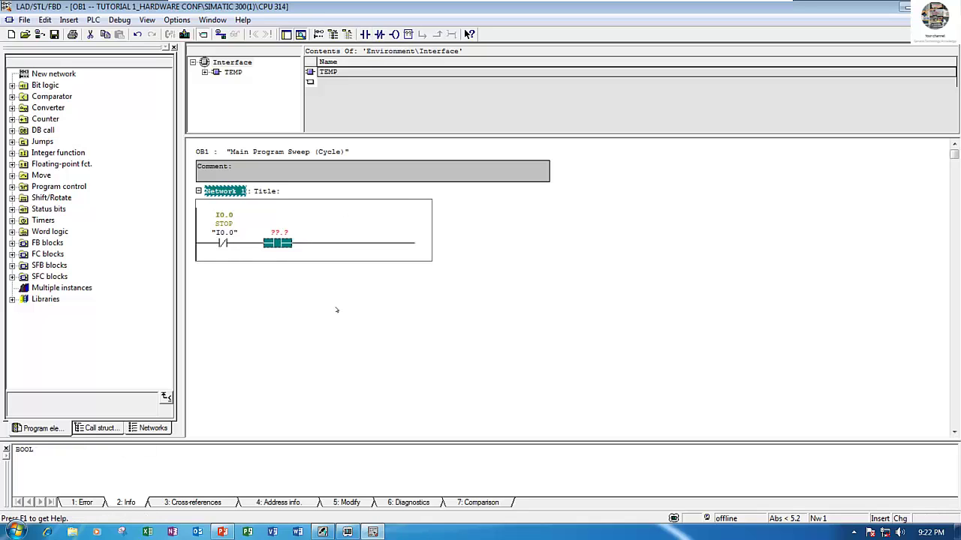
left_click(289, 232)
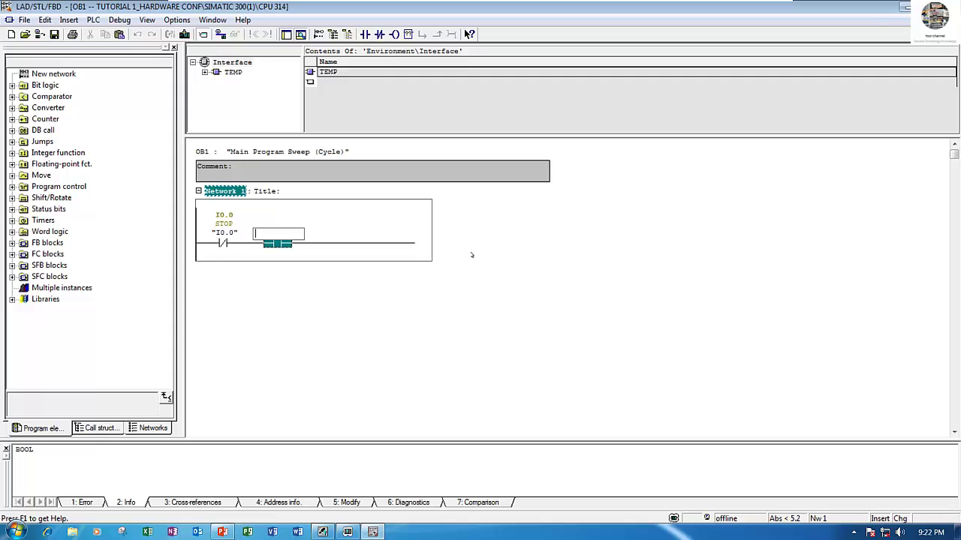
type("I")
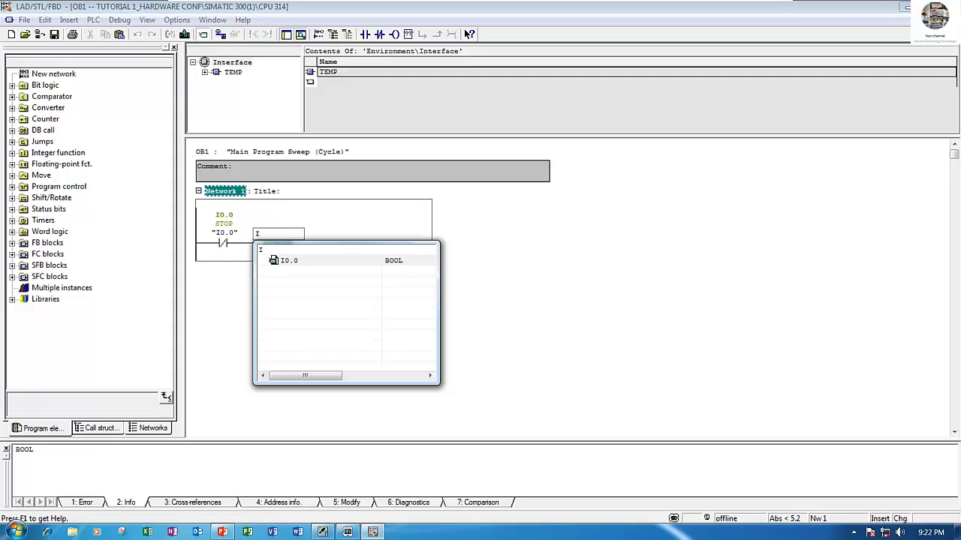
type("0.1")
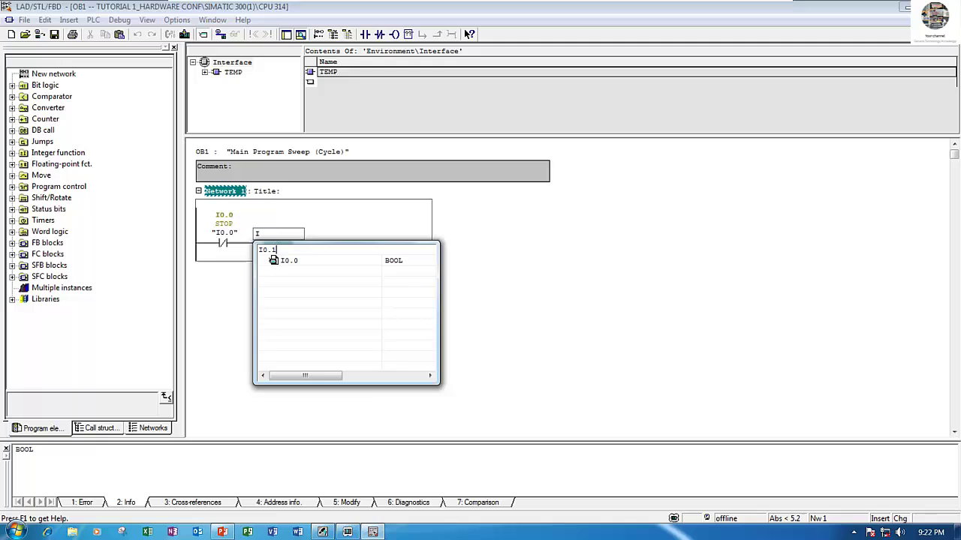
key("Return")
left_click(367, 271)
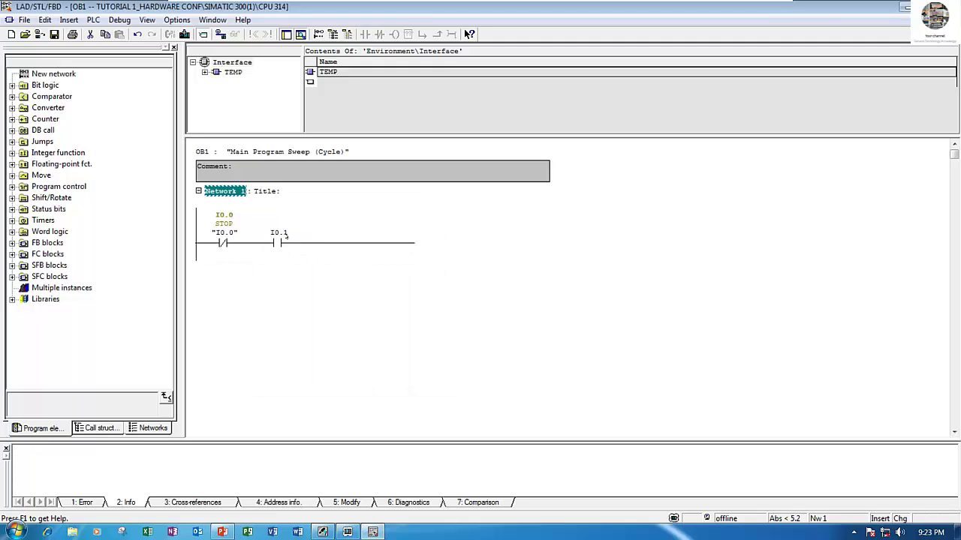
left_click(281, 240)
Step: Add I0.1 to the symbol table with the comment START
right_click(278, 244)
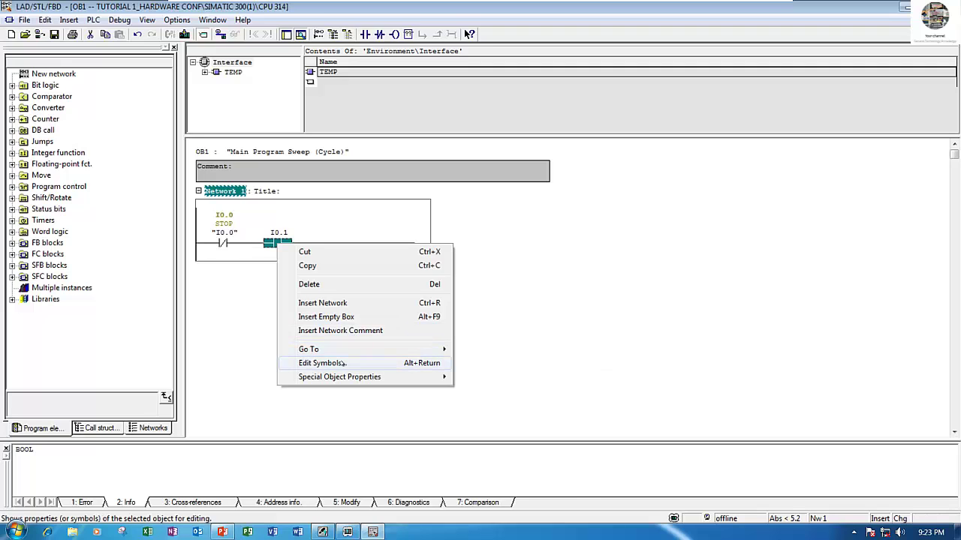
left_click(343, 363)
left_click_drag(465, 201, 587, 200)
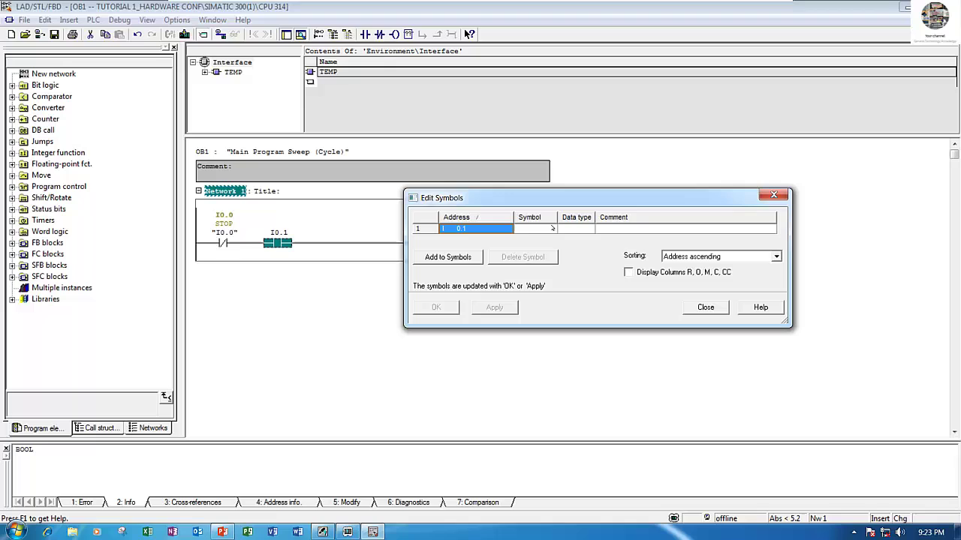
left_click(476, 258)
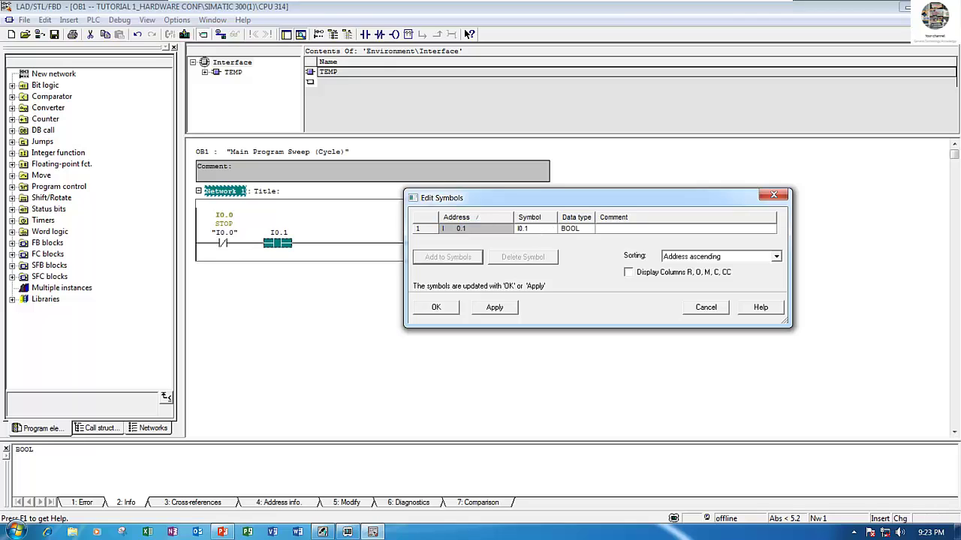
left_click(609, 230)
type("START")
left_click(432, 307)
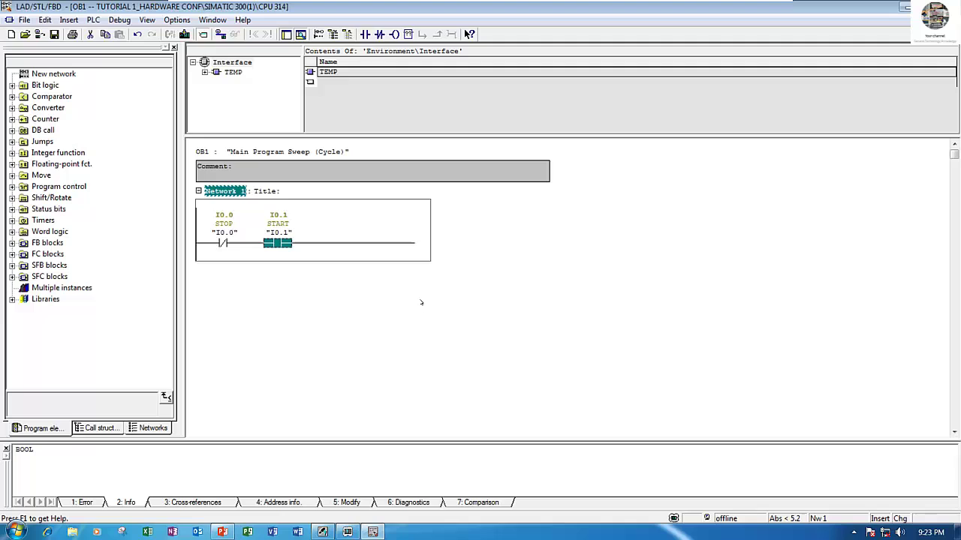
left_click(383, 243)
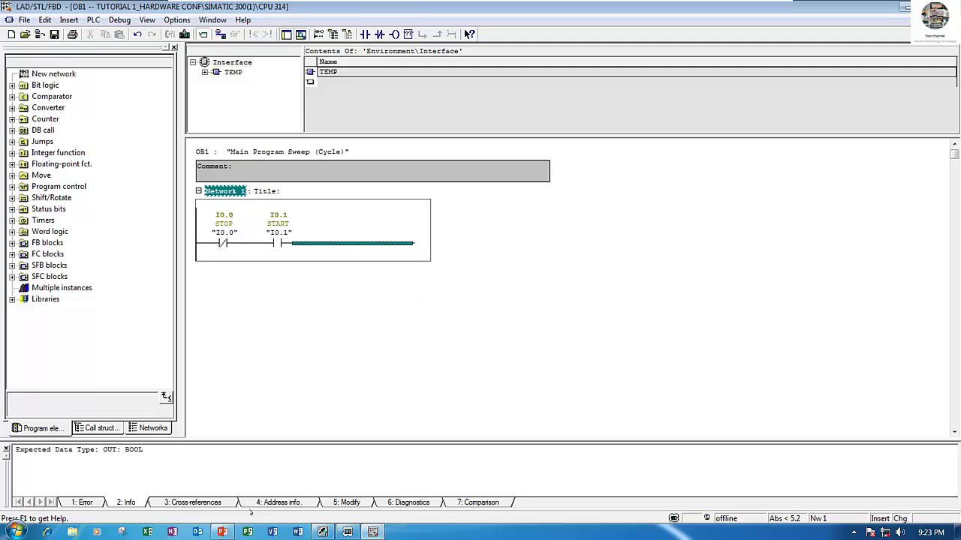
left_click(223, 533)
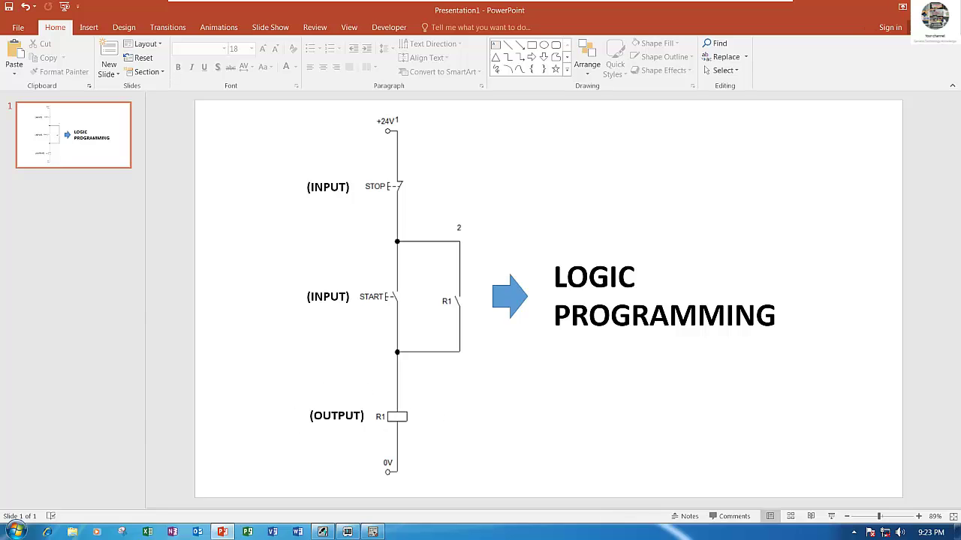
Step: Place an output coil addressed Q0.0 at the end of the Network 1 rung
left_click(922, 8)
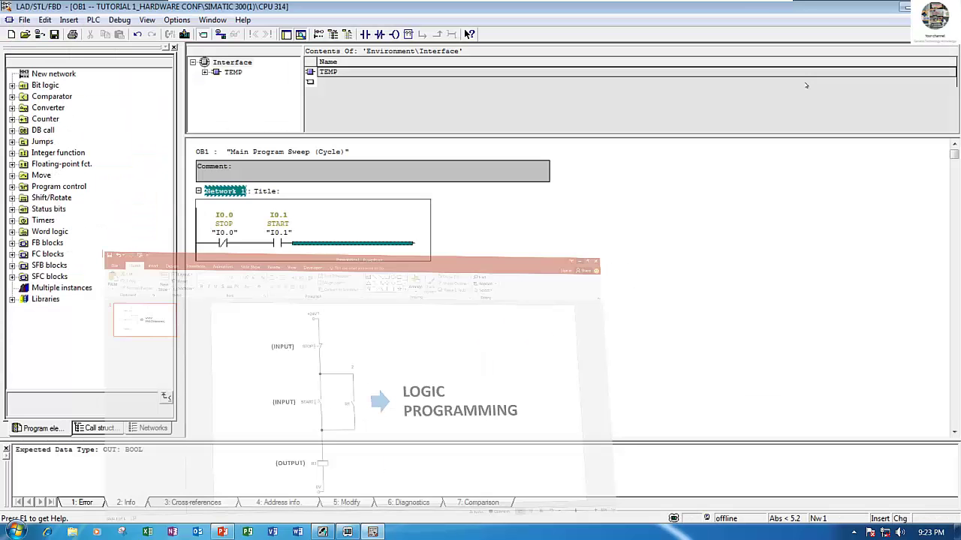
left_click(387, 244)
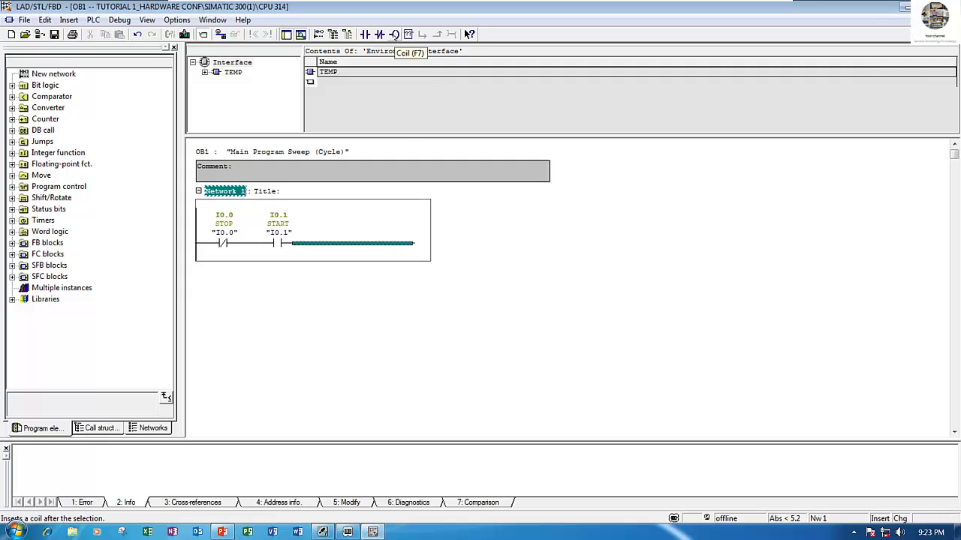
left_click(393, 35)
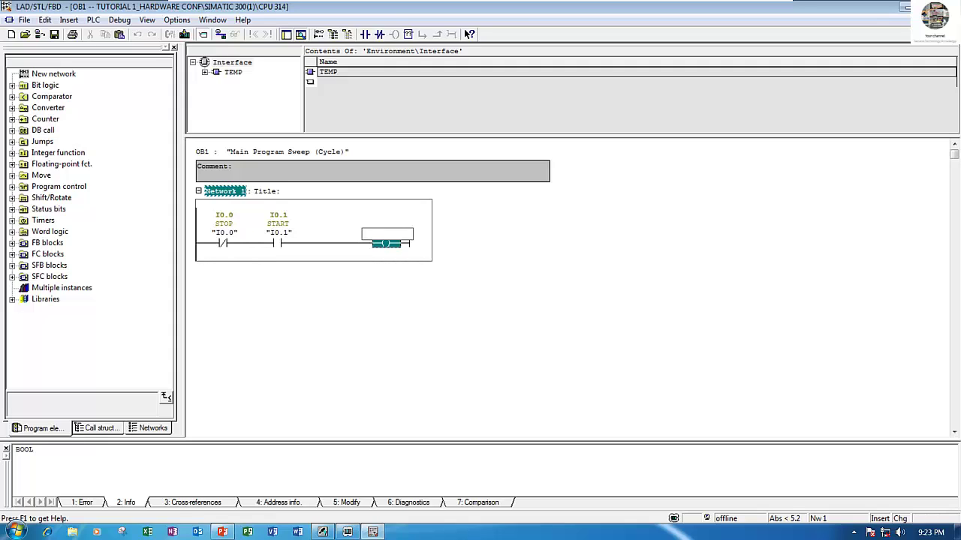
type("Q0.0")
left_click(569, 264)
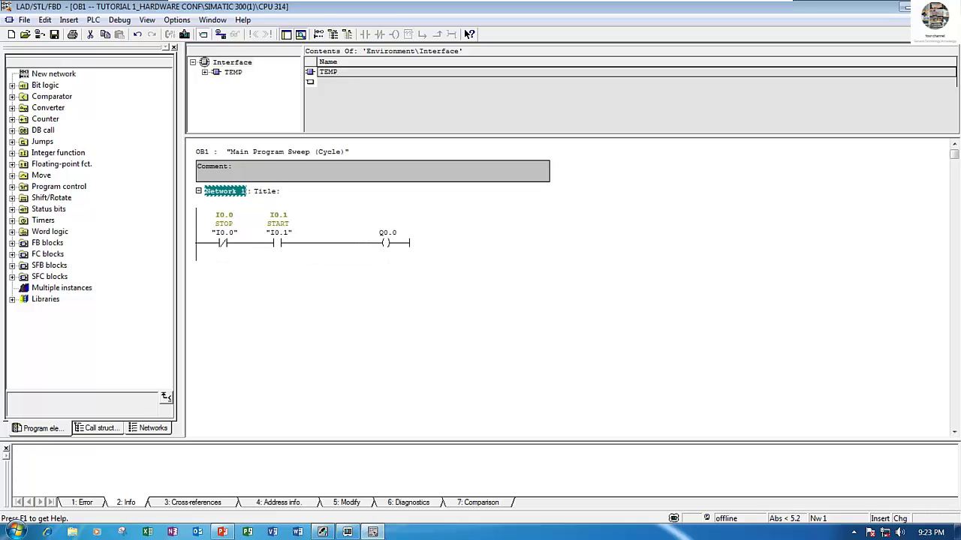
left_click(384, 240)
Step: Add Q0.0 to the symbol table with the comment RELAY1
right_click(385, 239)
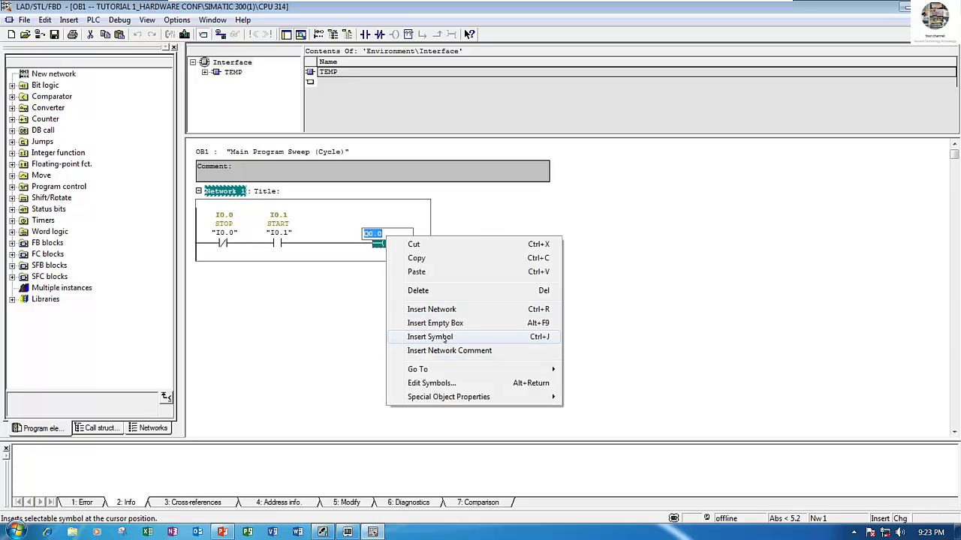
left_click(435, 383)
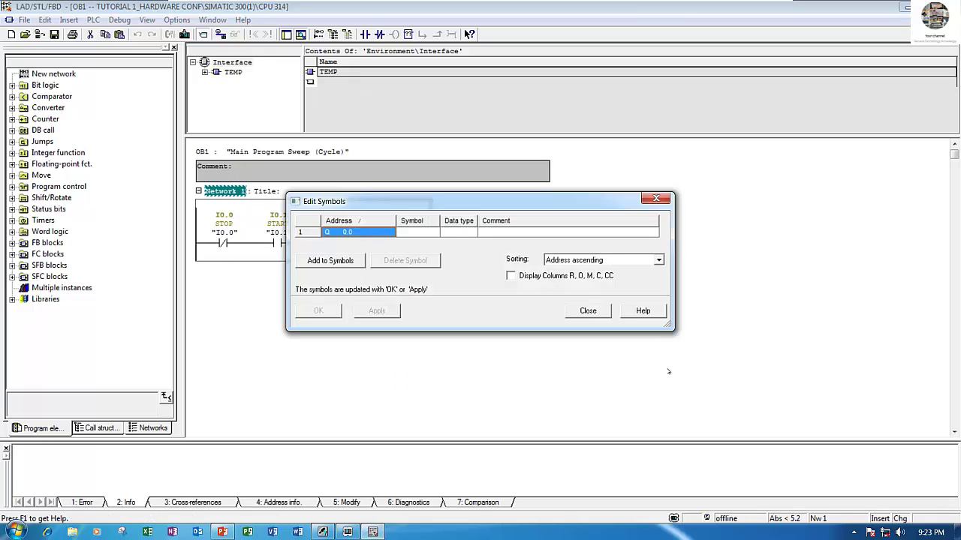
left_click(331, 261)
left_click(488, 235)
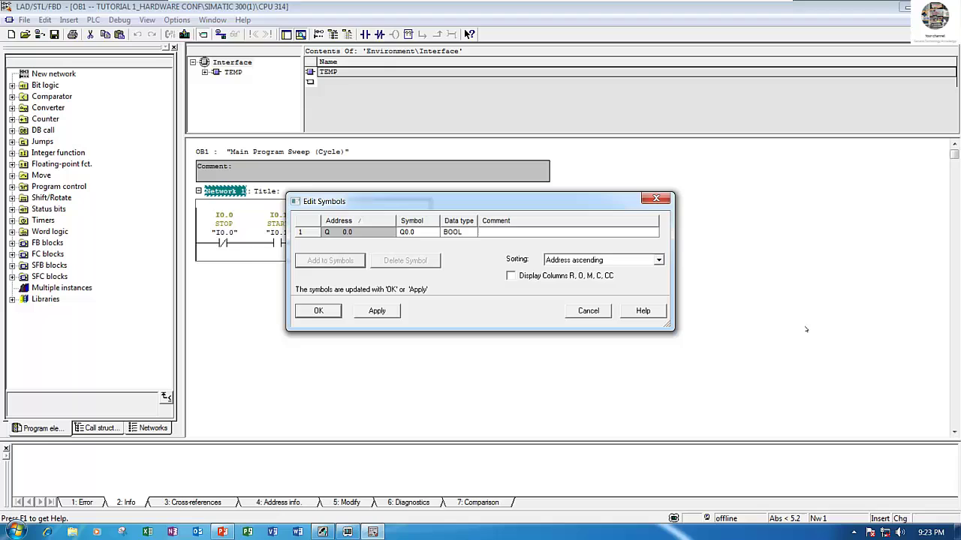
type("RE")
type("LAY")
type("1")
left_click(320, 311)
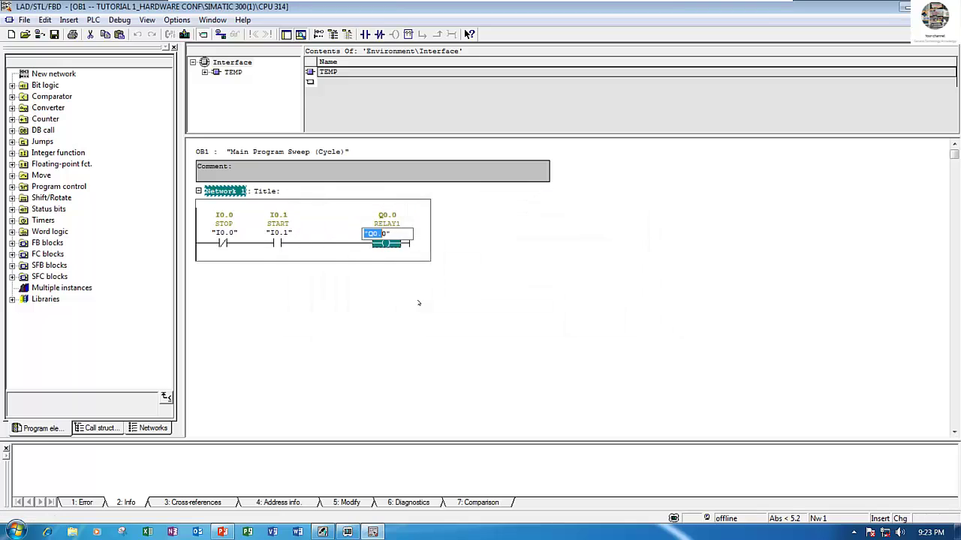
left_click(419, 303)
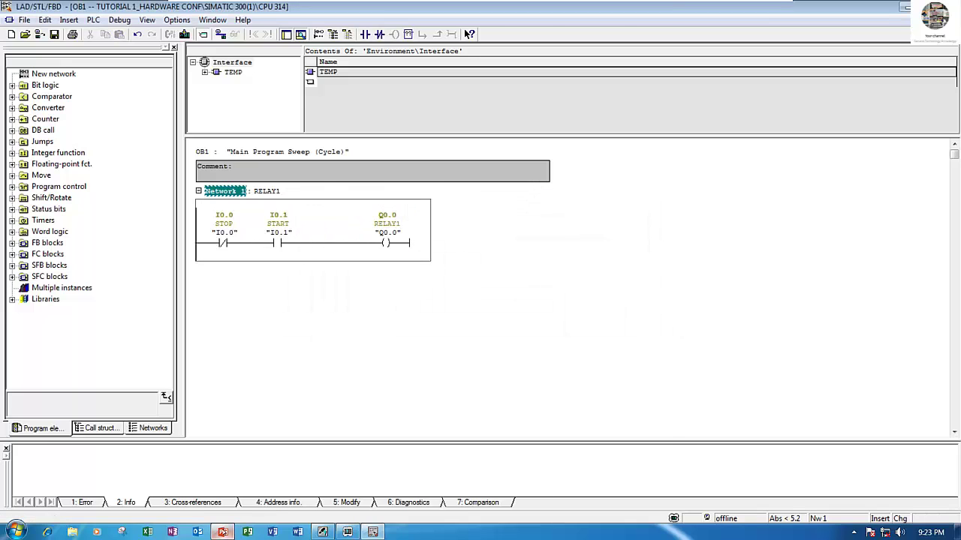
left_click(222, 531)
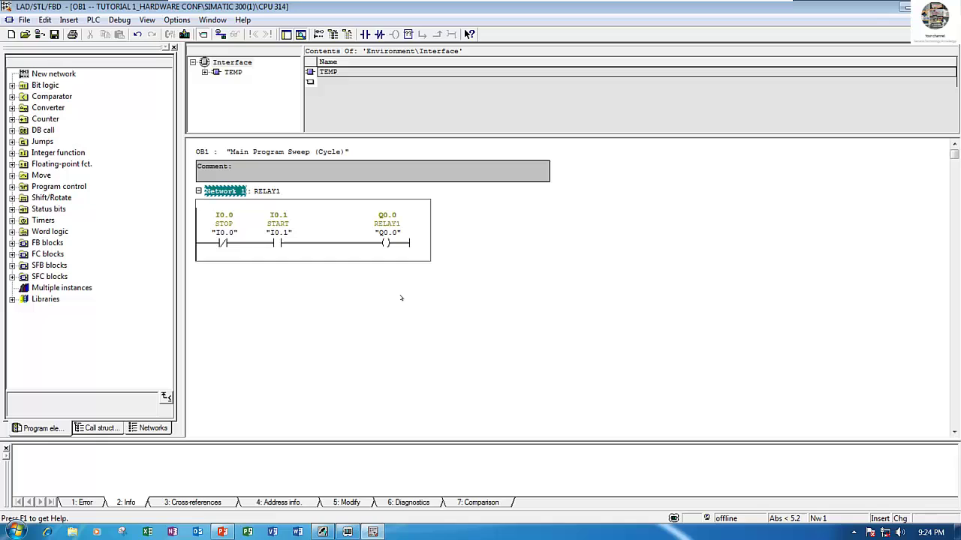
Step: Open a parallel branch below START holding a new normally open contact
left_click(245, 244)
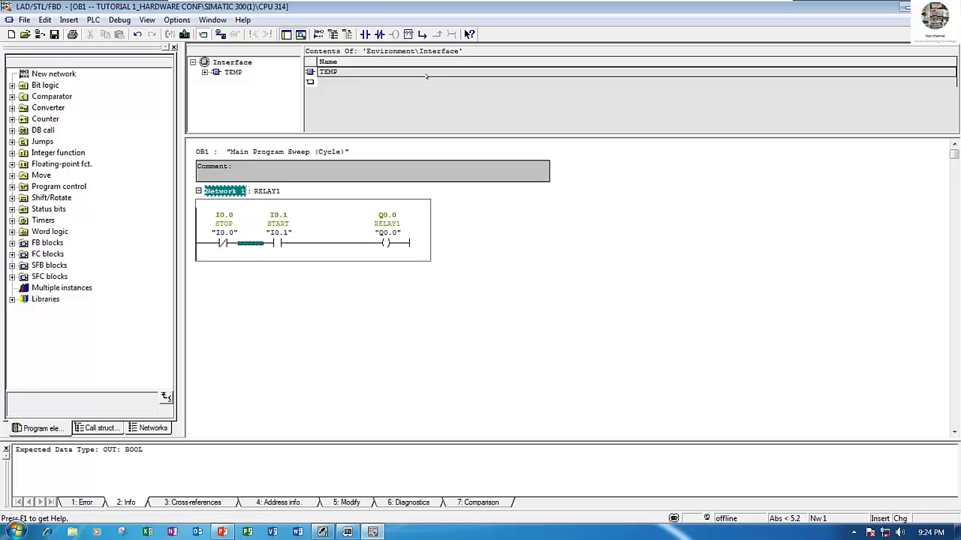
left_click(423, 35)
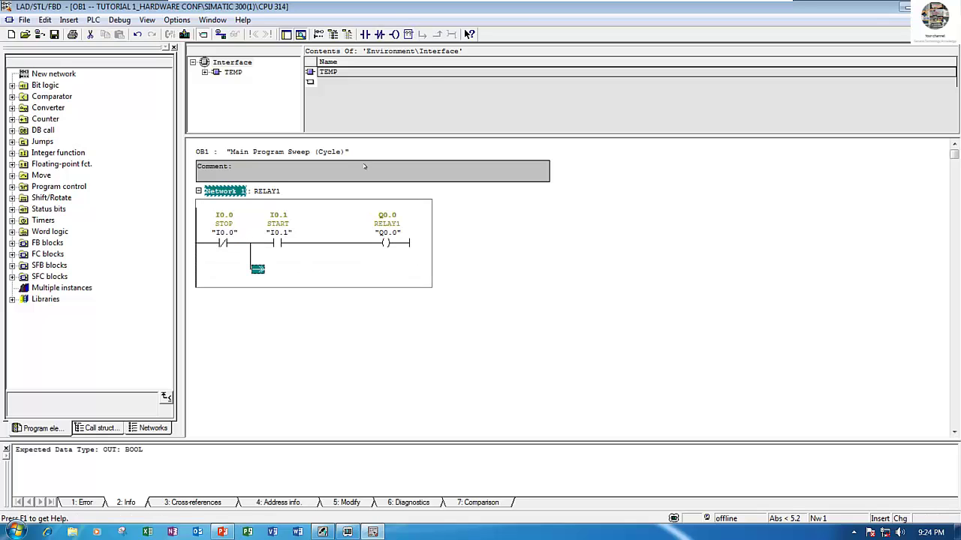
left_click(365, 35)
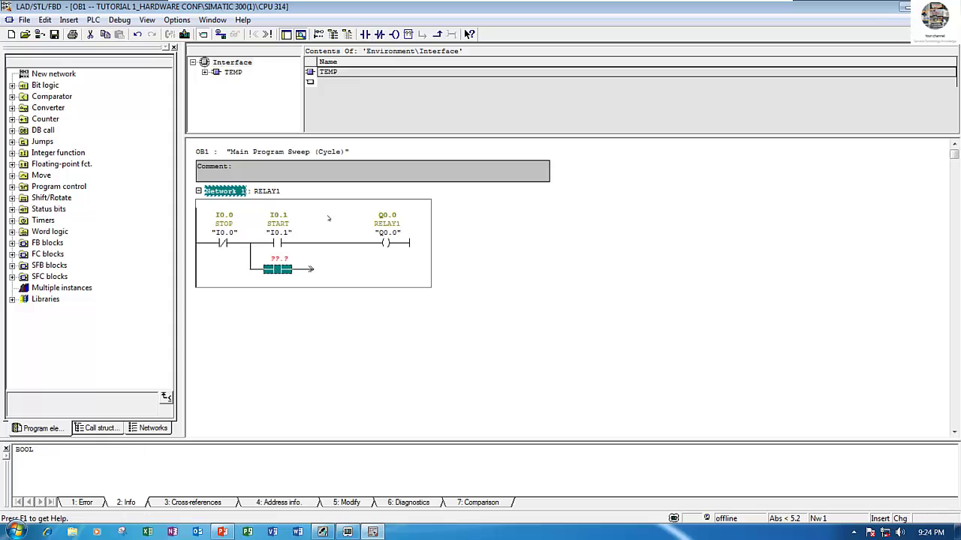
left_click(292, 261)
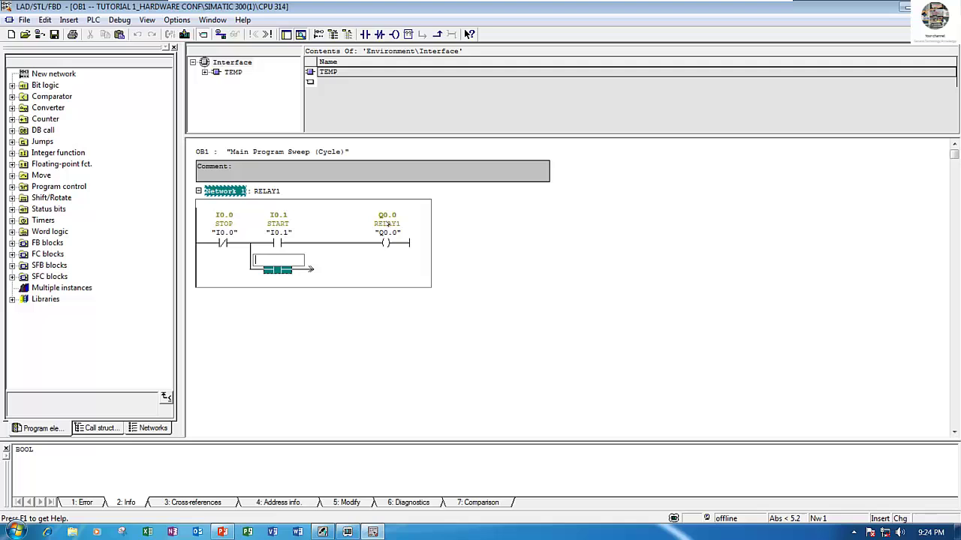
Step: Copy the coil's Q0.0 address and paste it as the branch contact's address
left_click(387, 242)
right_click(388, 242)
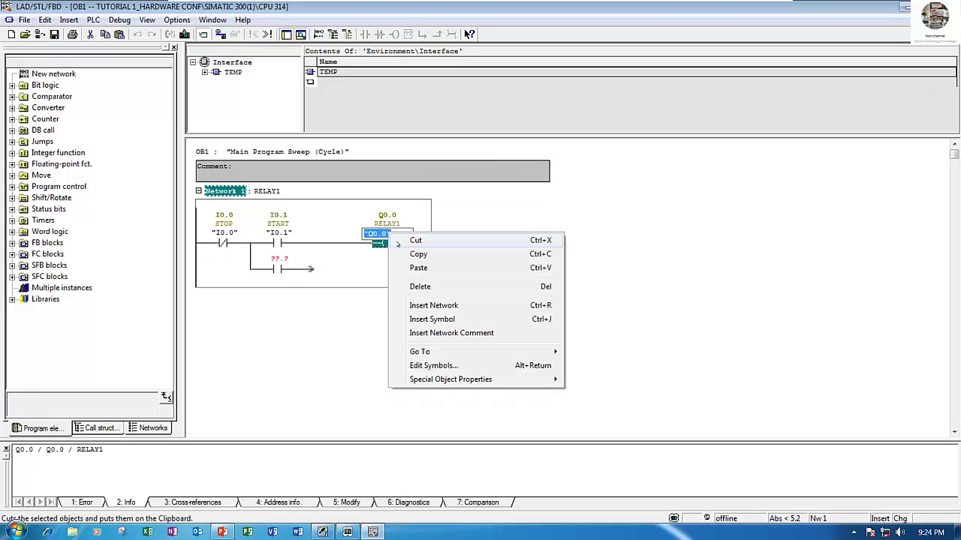
left_click(418, 253)
left_click(279, 260)
right_click(275, 256)
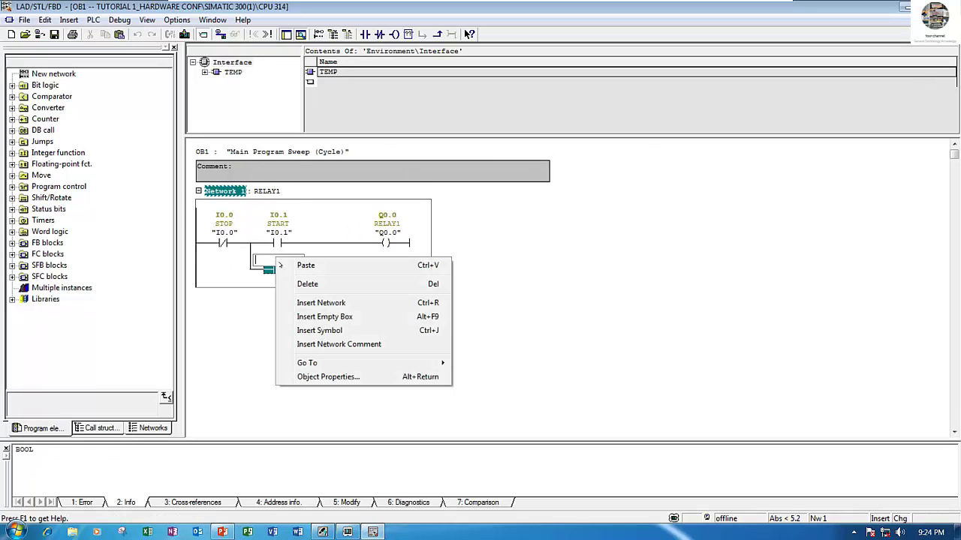
left_click(318, 265)
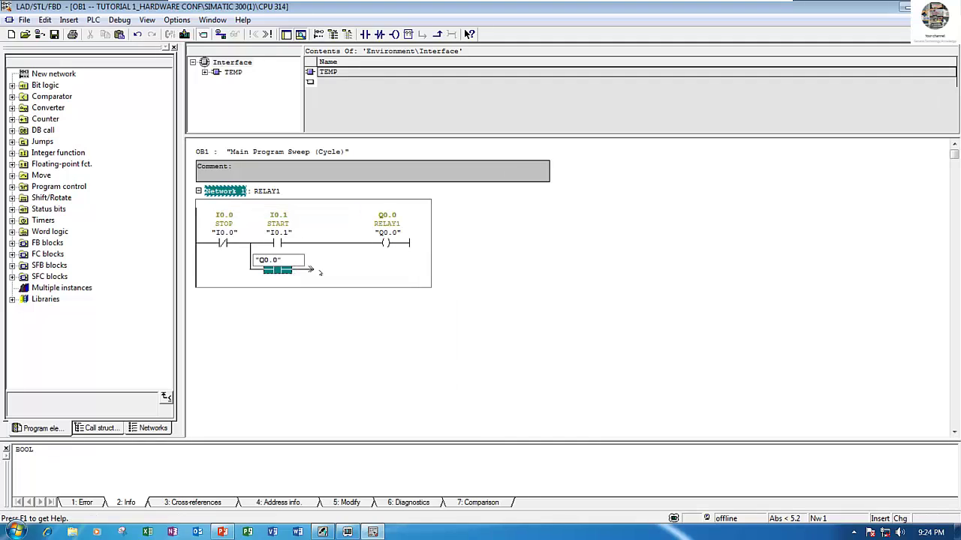
key("Return")
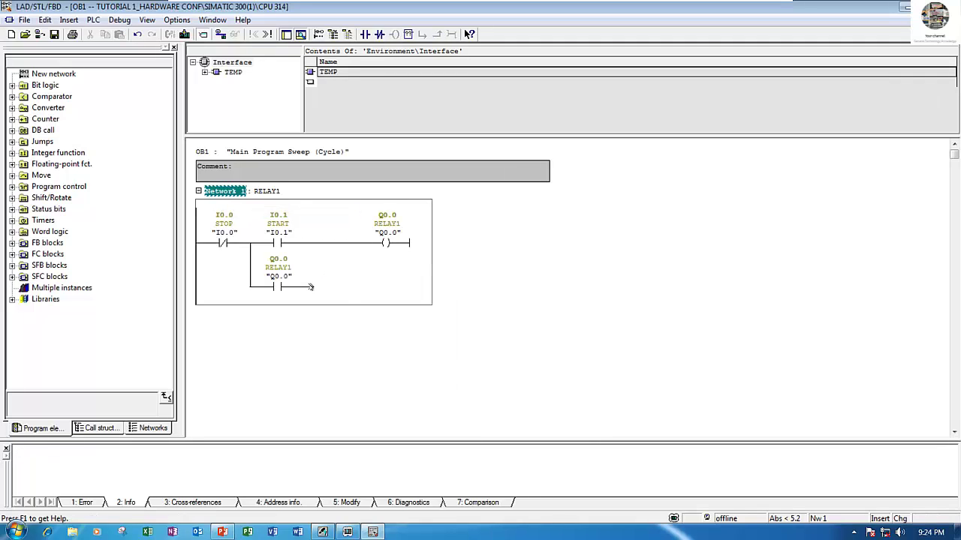
Step: Join the Q0.0 branch back onto the top rung and save OB1
left_click_drag(310, 287, 330, 243)
left_click(497, 283)
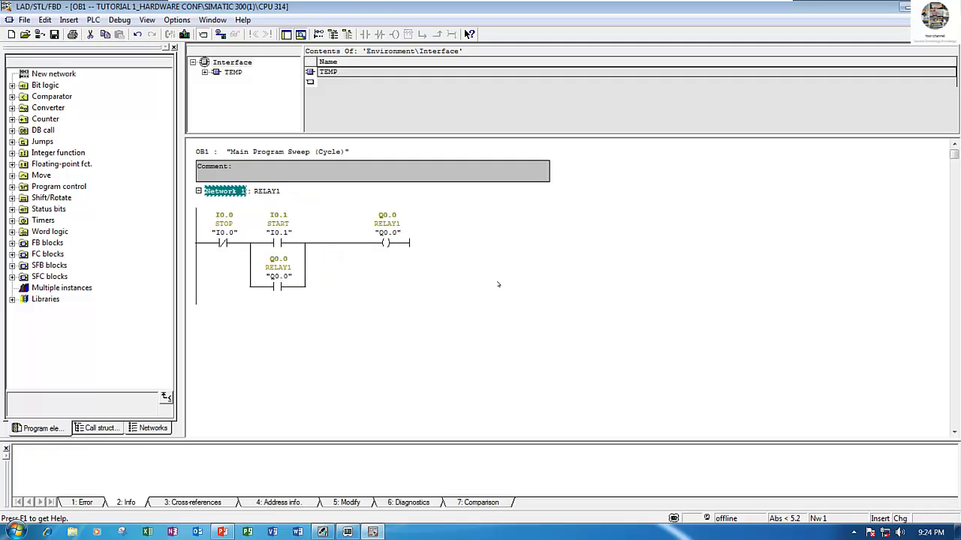
left_click(223, 532)
left_click(54, 33)
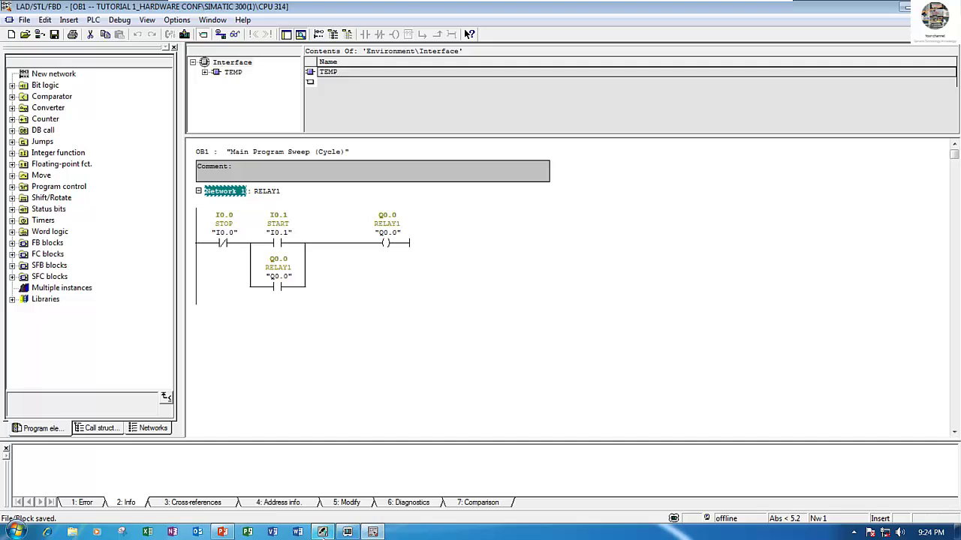
Step: Change the PG/PC interface from PLCSIM.TCPIP.1 to PLCSIM.MPI.1, accepting the warning
left_click(323, 532)
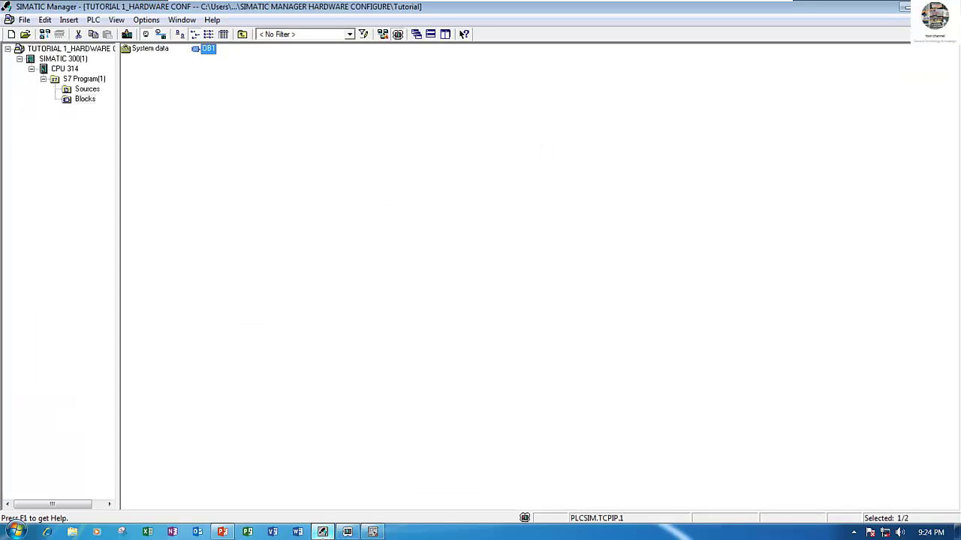
left_click(150, 23)
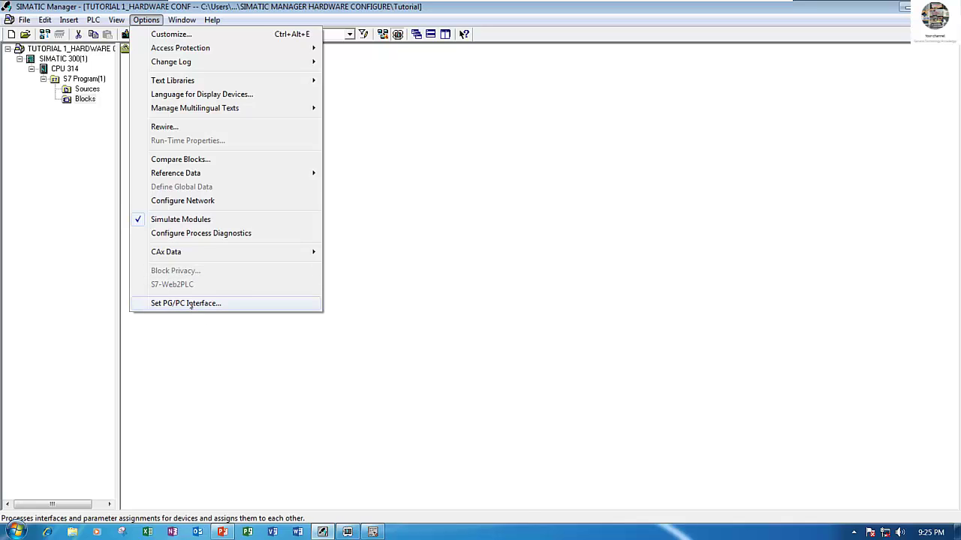
left_click(189, 304)
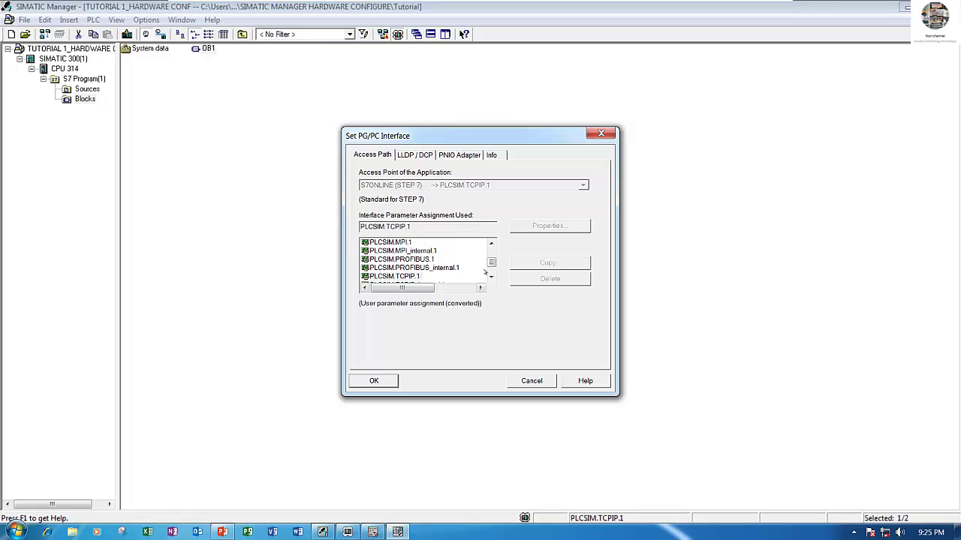
left_click(491, 243)
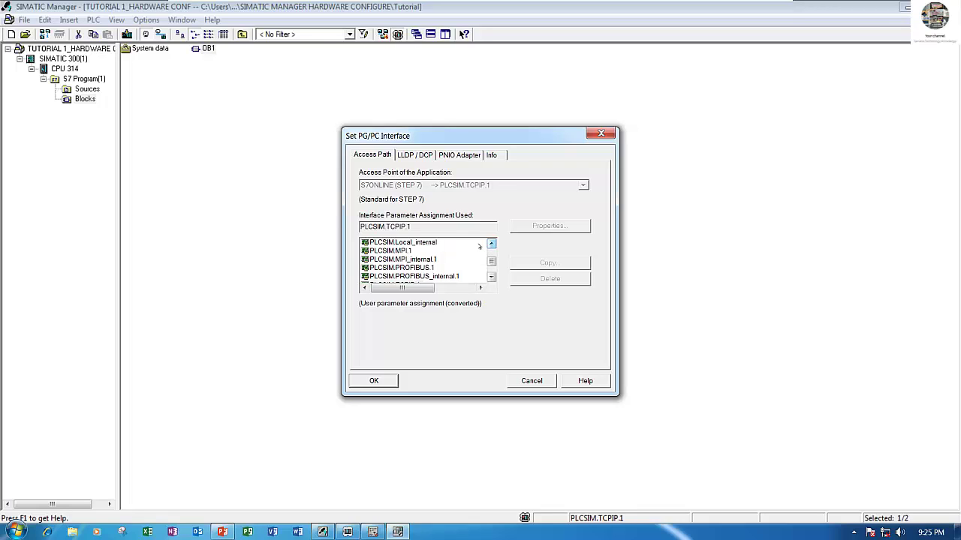
left_click(405, 251)
left_click(379, 380)
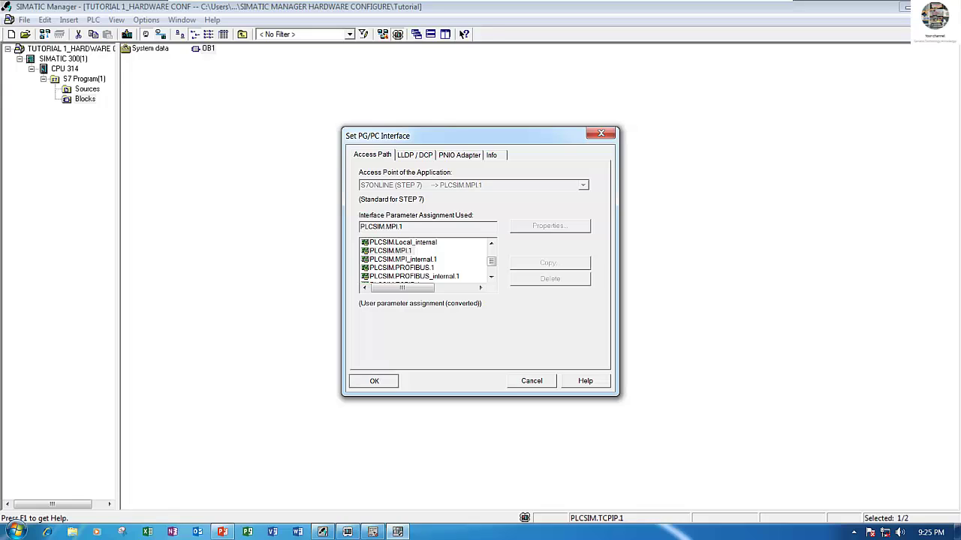
left_click(458, 319)
left_click(354, 484)
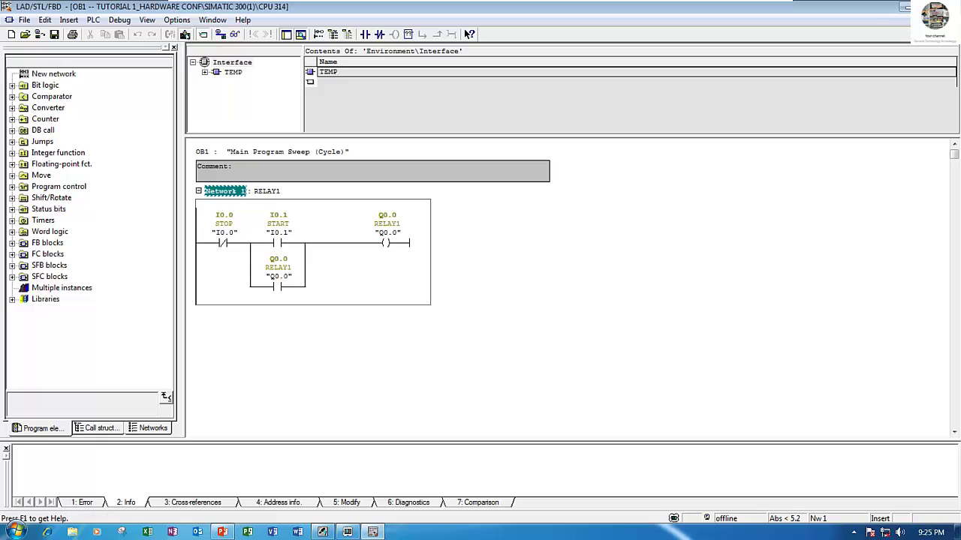
Step: Download OB1 to the simulated CPU and move the S7-PLCSIM window aside
left_click(185, 34)
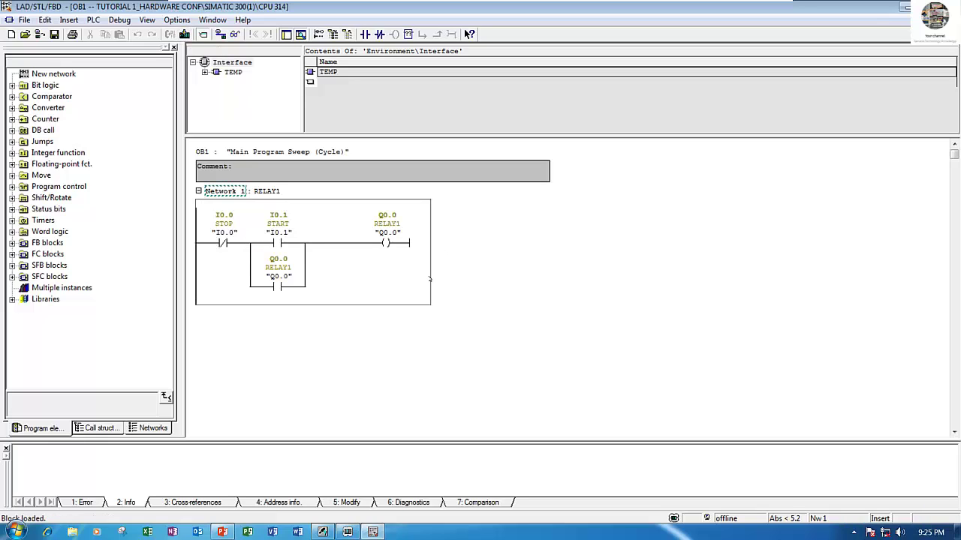
left_click(347, 532)
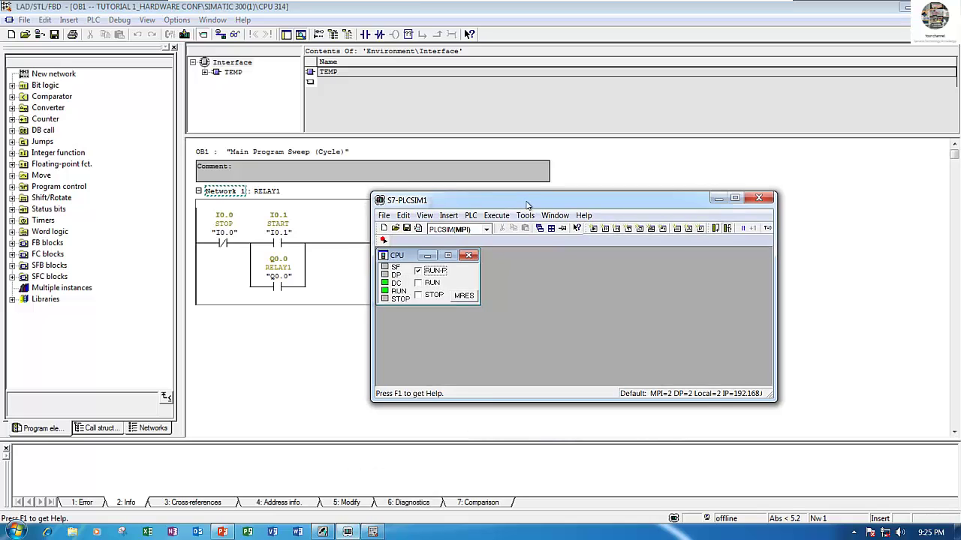
left_click_drag(522, 198, 624, 152)
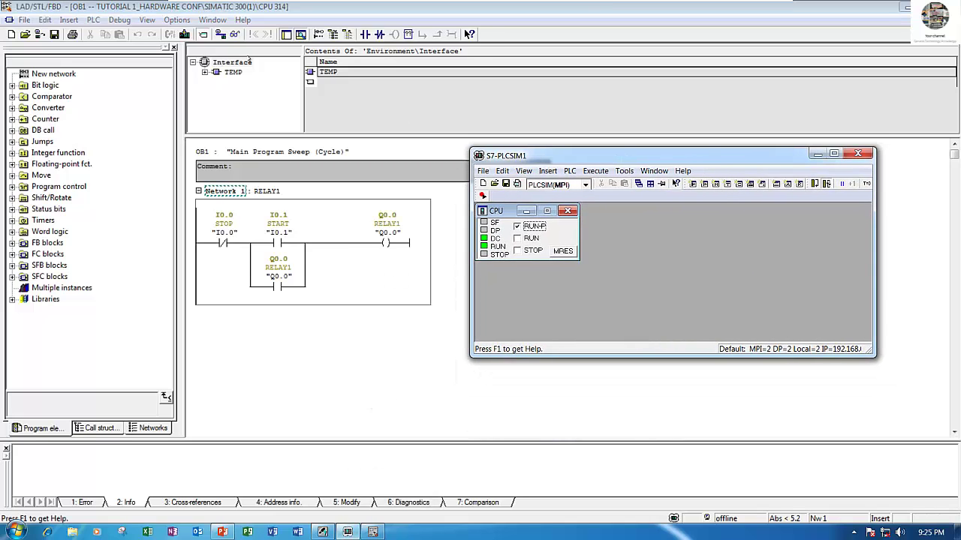
Step: Turn on online monitoring of the OB1 ladder, with S7-PLCSIM shifted further right
left_click(235, 34)
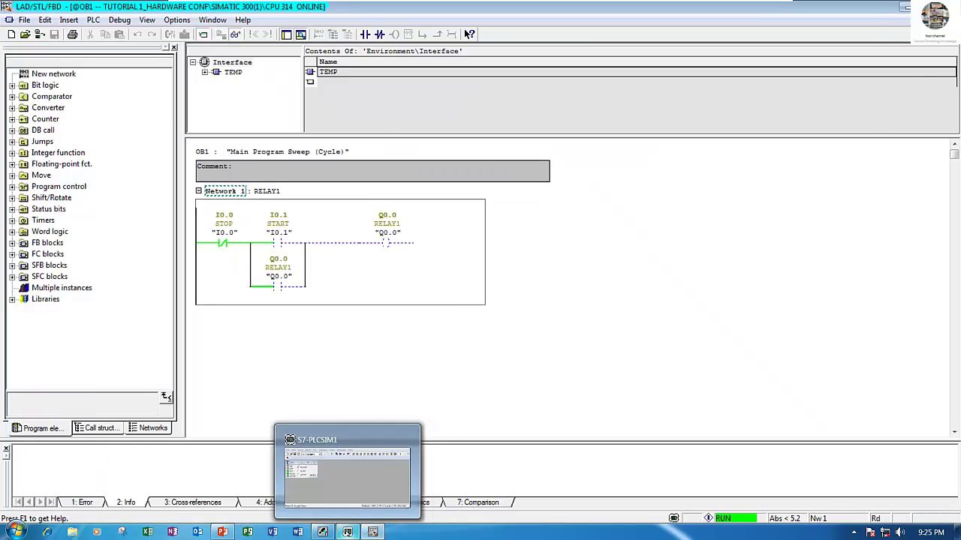
left_click(346, 532)
mouse_move(585, 157)
left_mouse_down()
mouse_move(634, 159)
mouse_move(611, 153)
left_mouse_up()
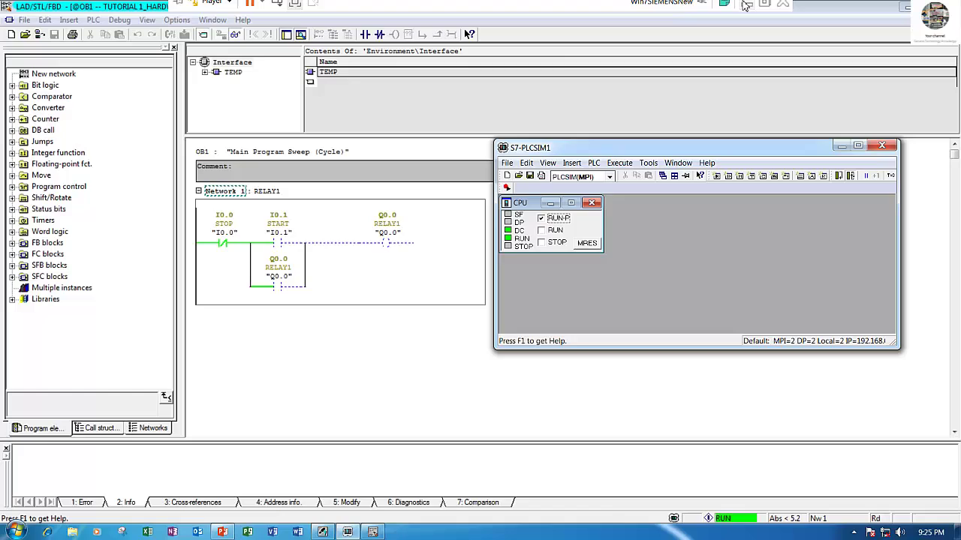
Step: In FluidSIM-P's relay circuit, press START to latch R1, then STOP to release it
left_click(741, 13)
left_click(264, 530)
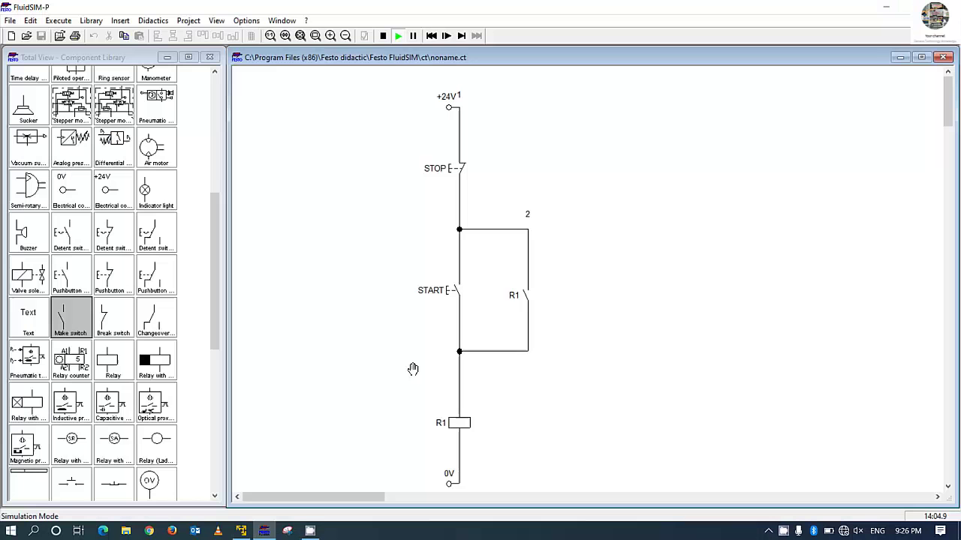
left_click(456, 289)
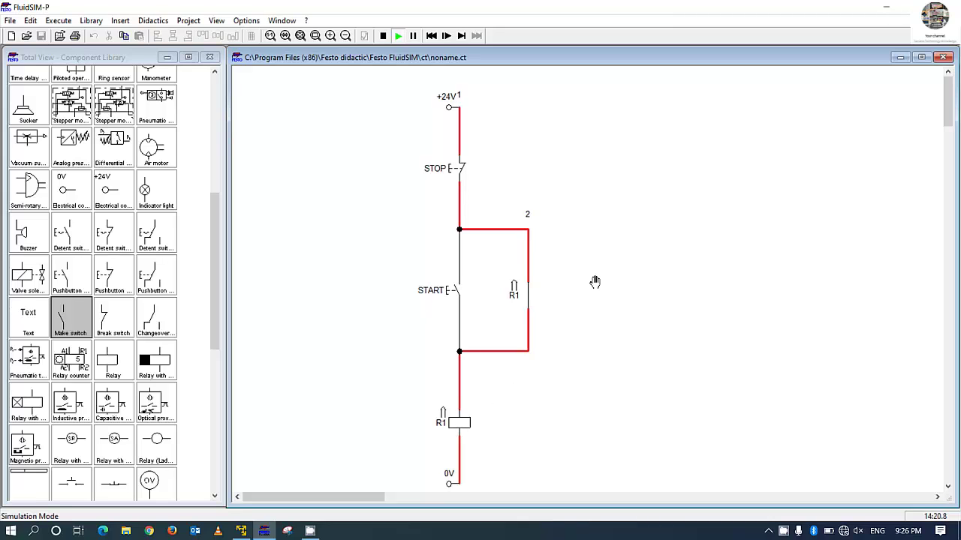
left_click(466, 167)
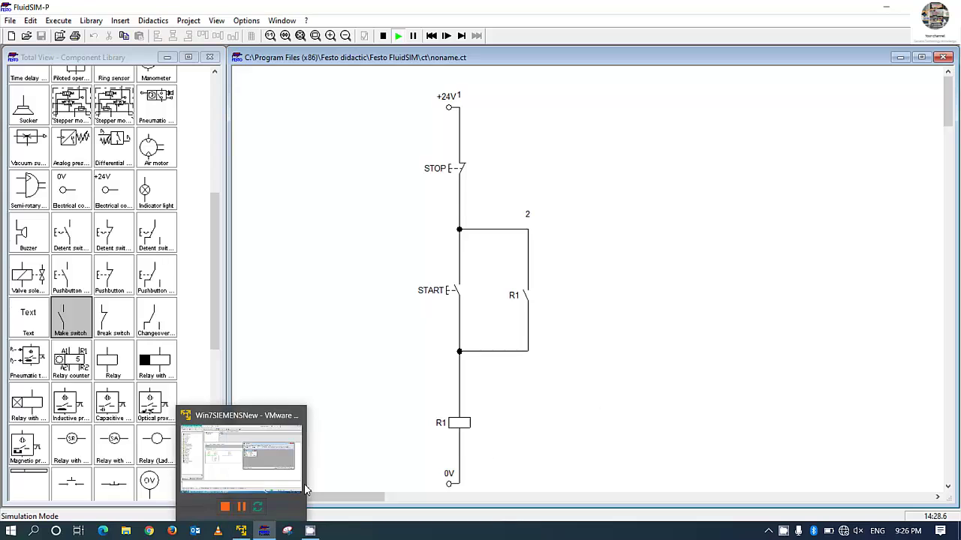
Step: Add a memory-byte window and an input byte IB 0 window in S7-PLCSIM
left_click(246, 532)
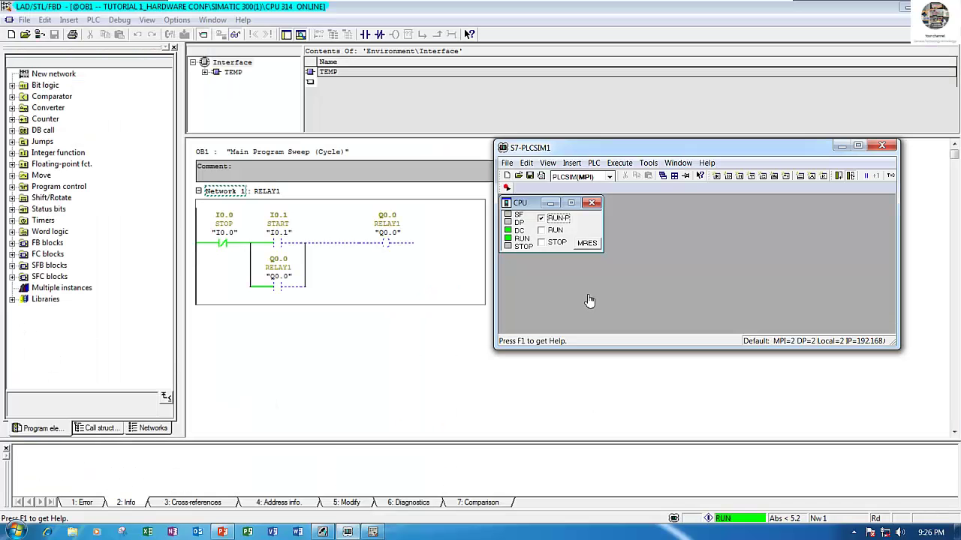
left_click(739, 175)
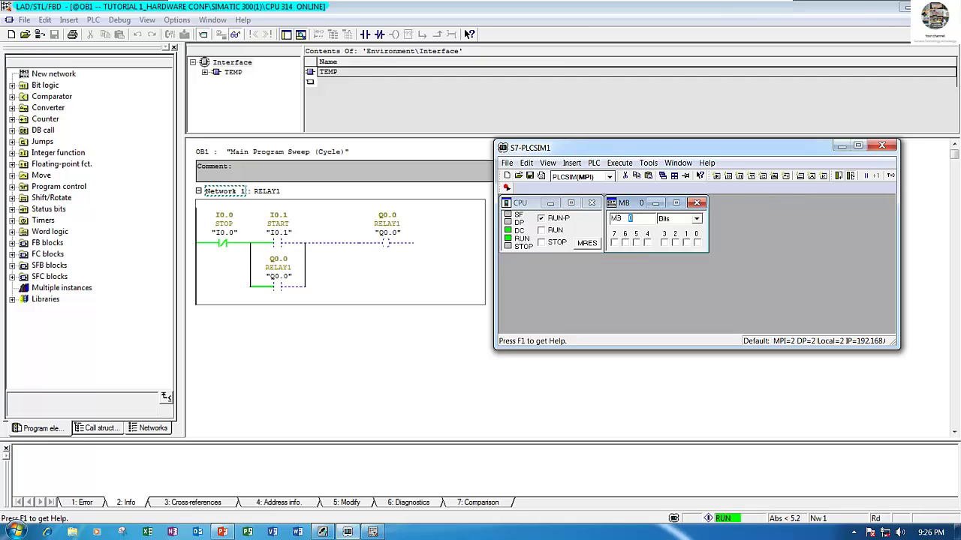
left_click(630, 219)
left_click(740, 175)
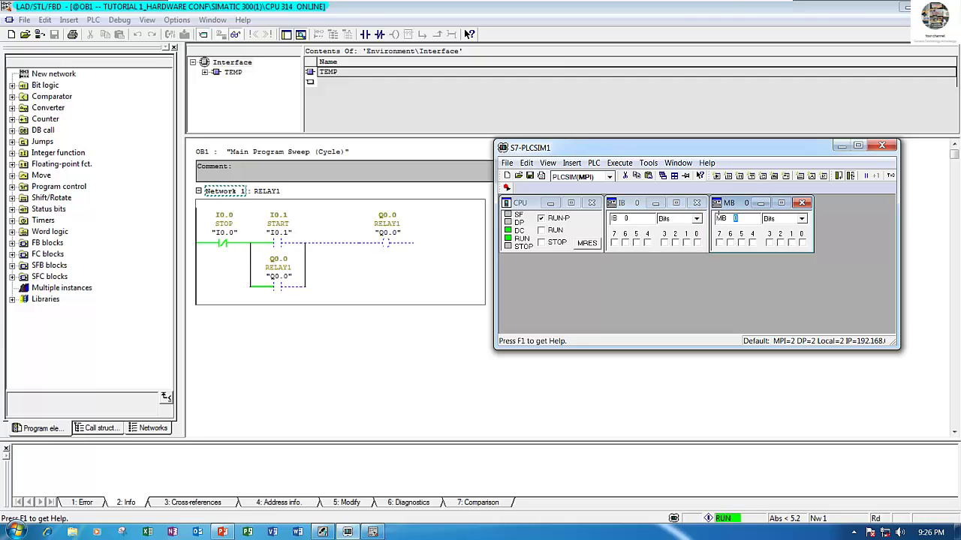
Step: Change the memory-byte window's address from MB 0 to QB 0
key("Return")
key("BackSpace")
key("BackSpace")
type("QB")
key("Return")
Step: Toggle I0.1 on and off to latch Q0.0, then toggle I0.0 to reset it
left_click(685, 243)
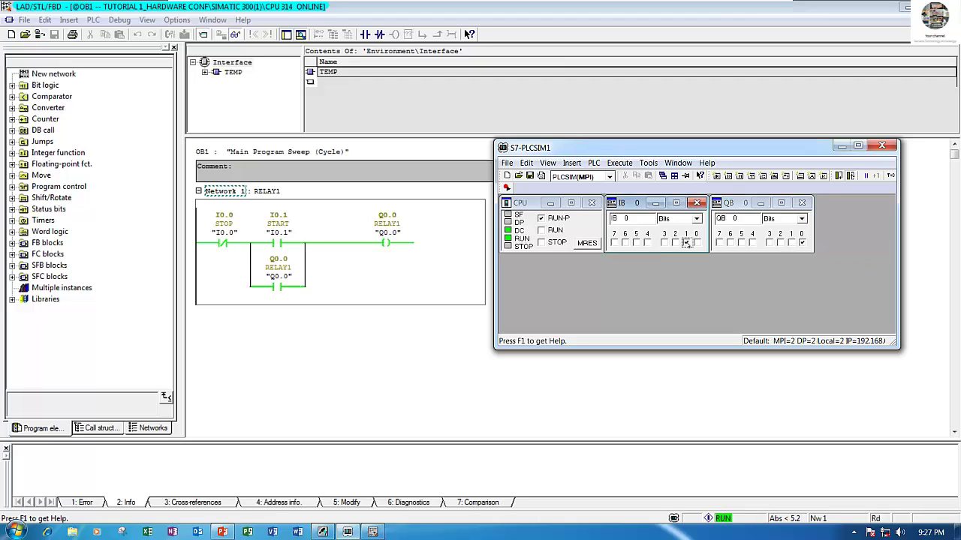
left_click(686, 243)
left_click(698, 243)
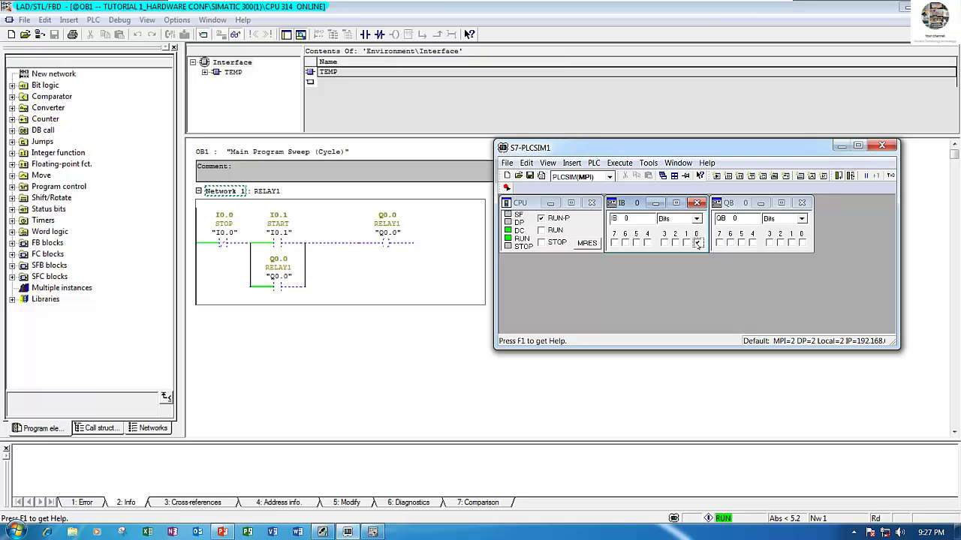
left_click(698, 244)
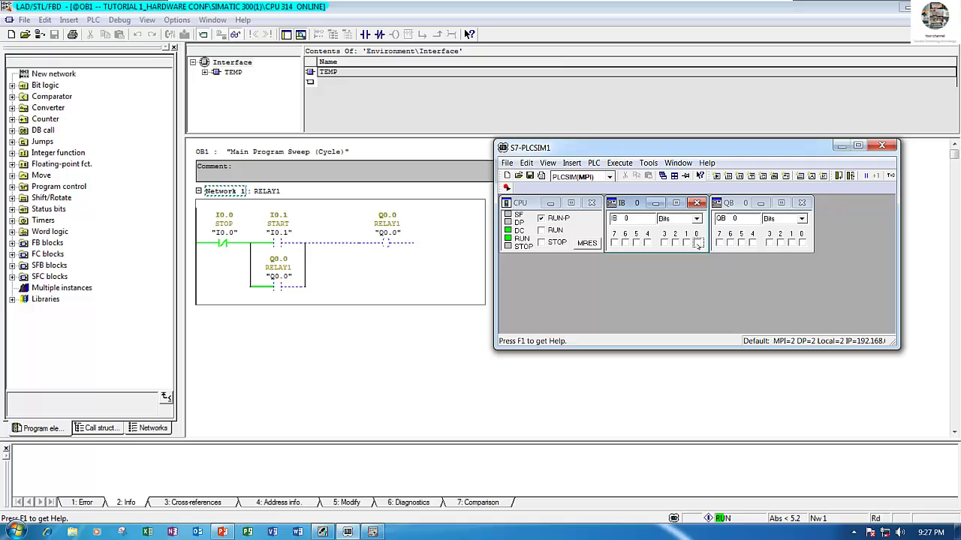